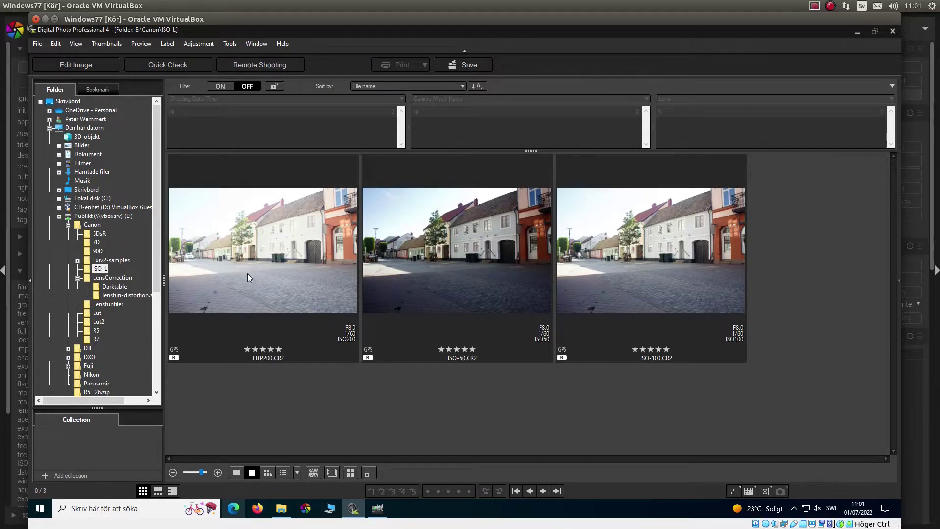
Select the ISO-50, ISO-100 and HTP200 raw thumbnails together in the browser
click(479, 273)
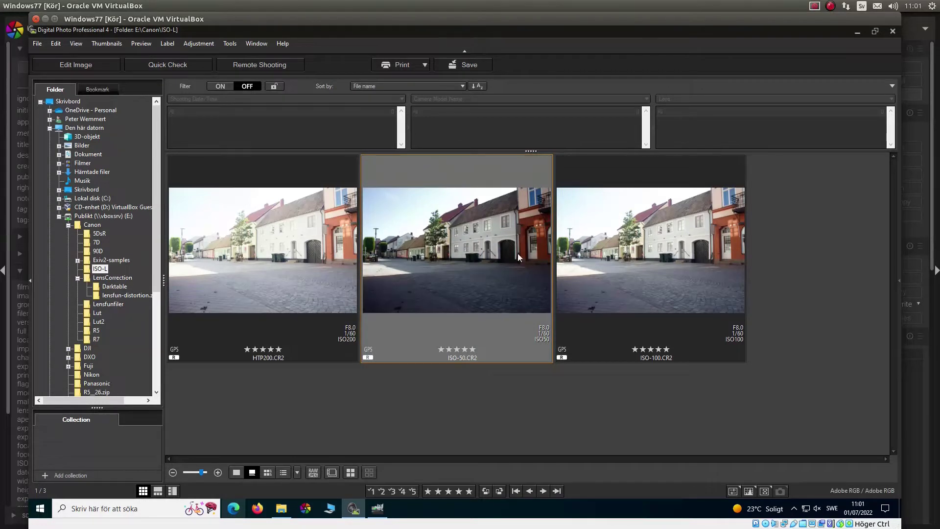
click(691, 289)
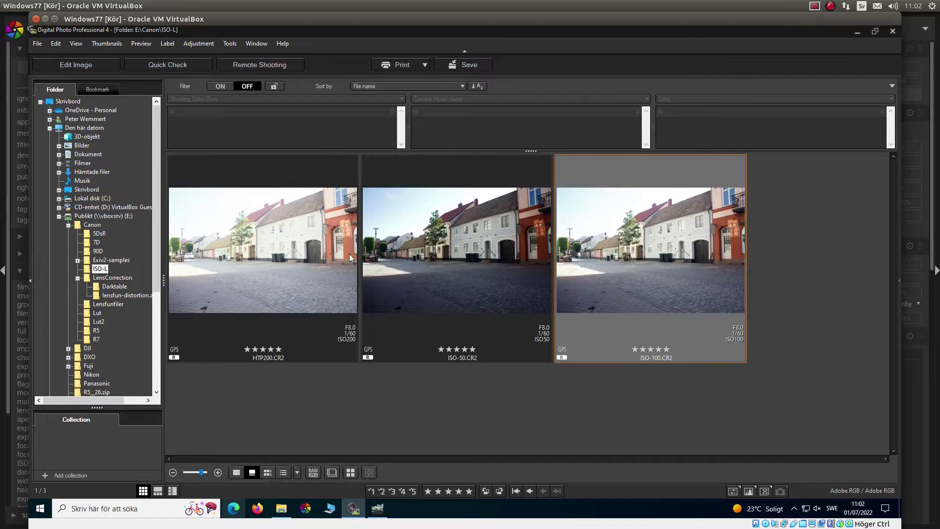
click(263, 247)
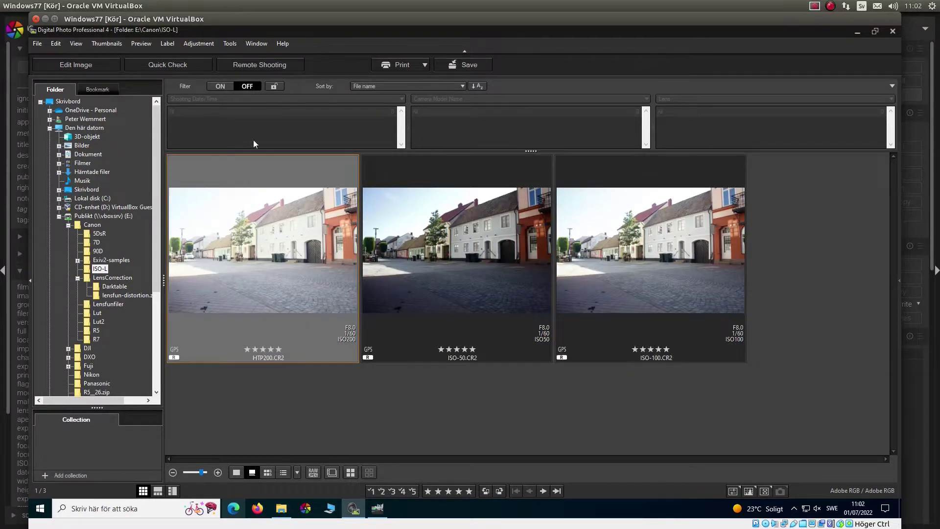
click(395, 243)
click(252, 252)
shift+click(613, 252)
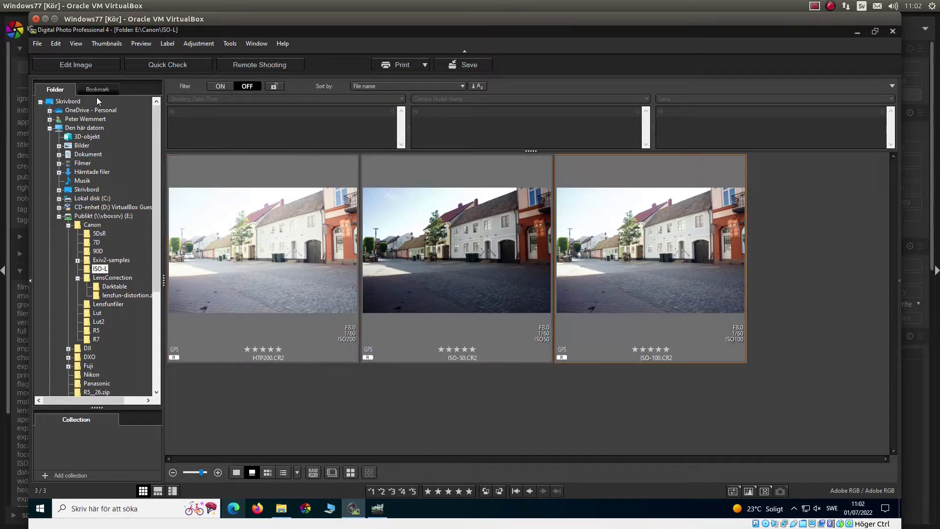
Open the three raws for editing, view ISO-50, ISO-100 and HTP200 enlarged, then return to the browser
click(73, 66)
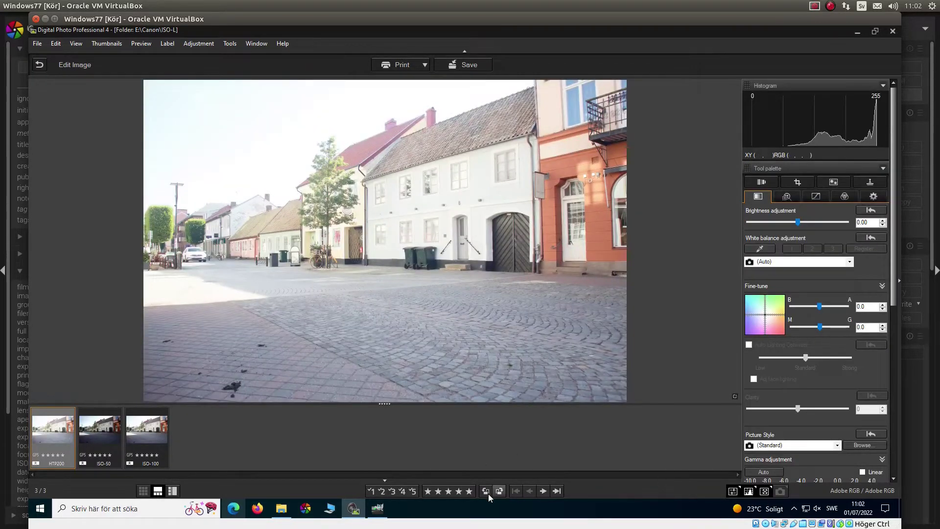
click(539, 491)
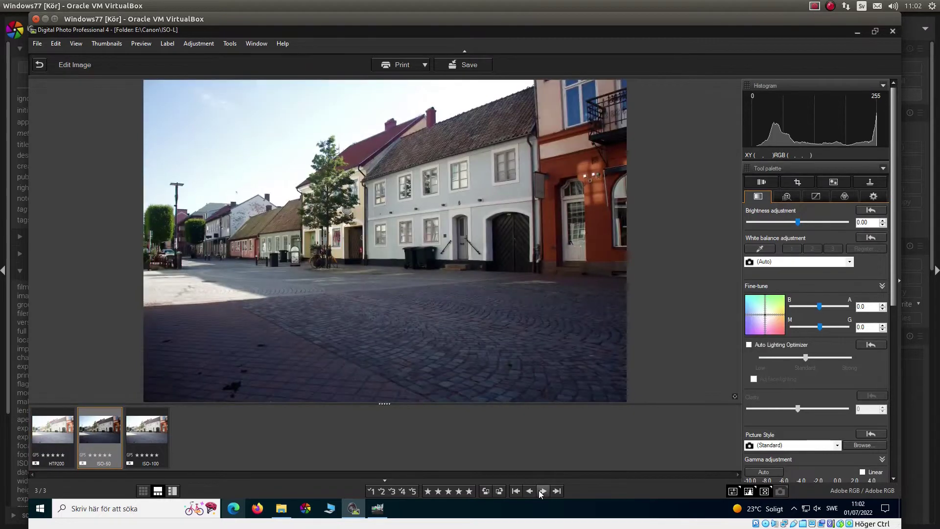
click(539, 490)
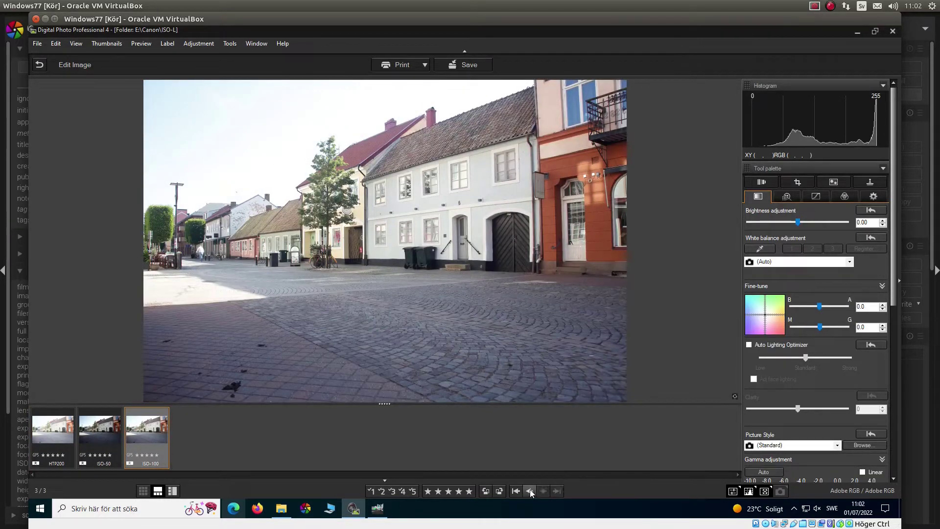
click(530, 491)
click(530, 491)
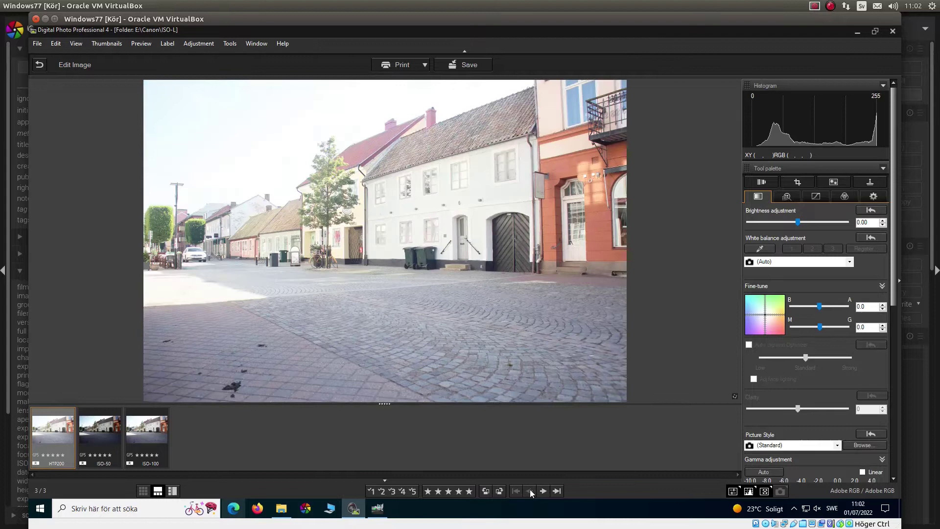
click(46, 69)
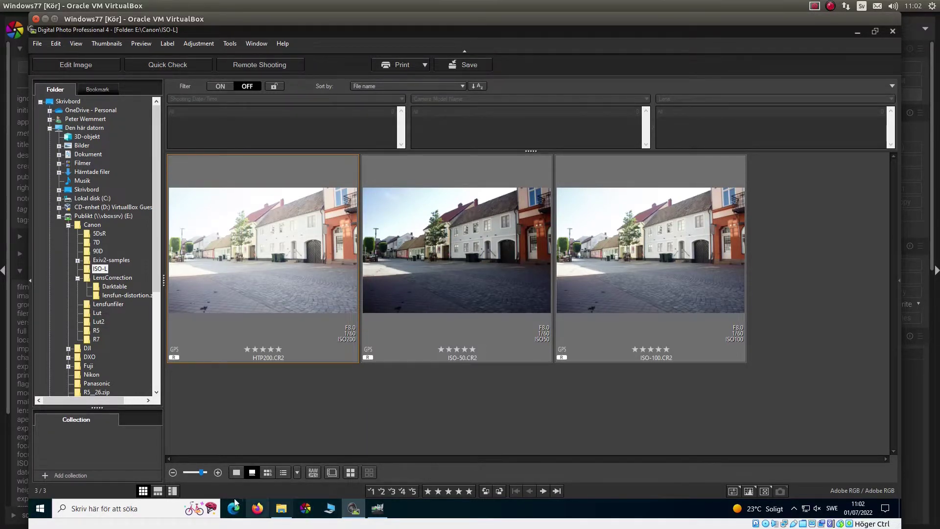
On the hraw GitHub page, download hraw-v1.1.0-win.zip from Releases
click(15, 84)
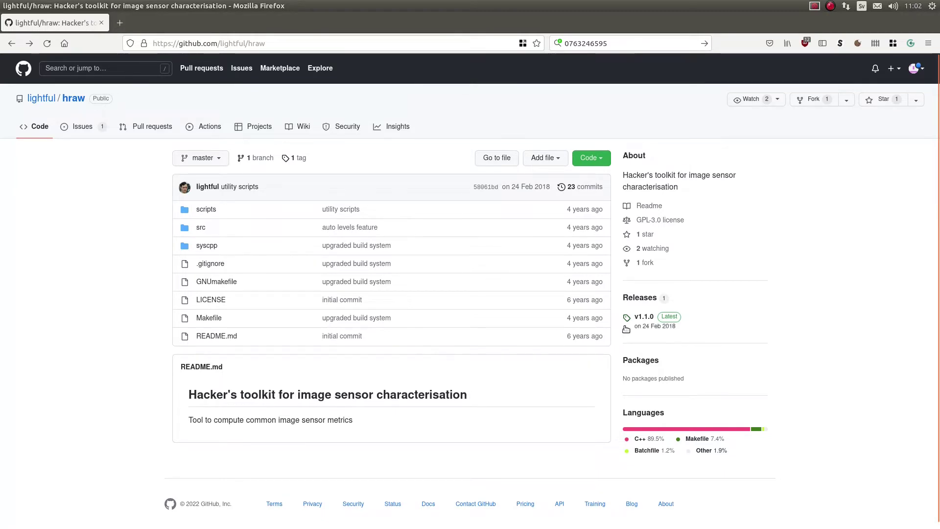
click(649, 303)
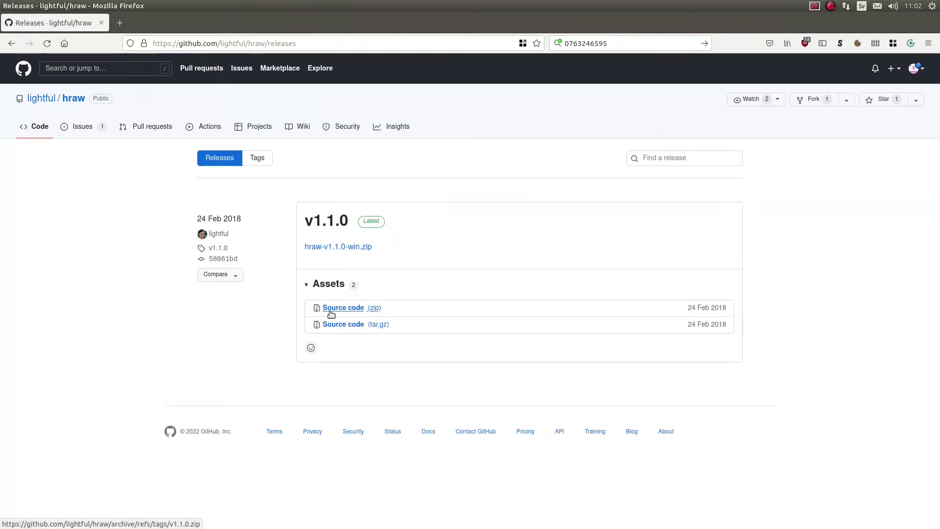
click(351, 252)
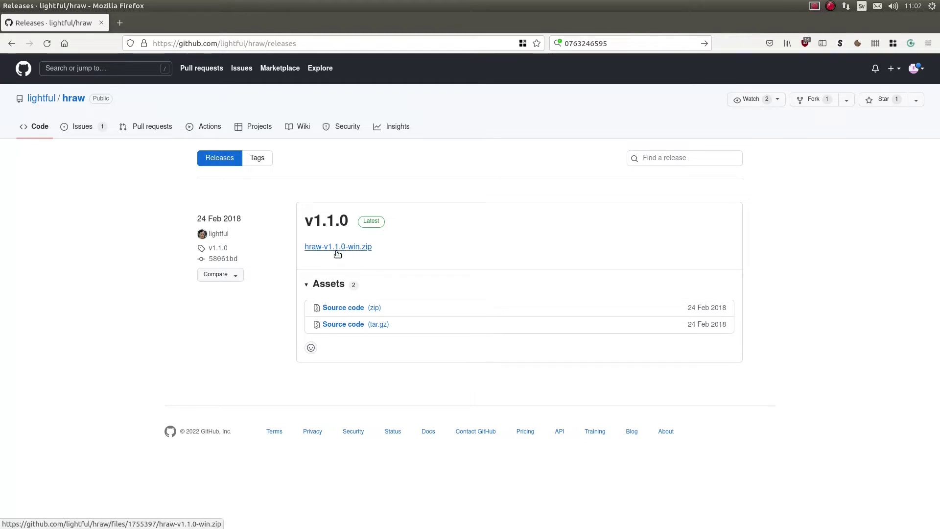
Return to the lightful/hraw repository main page and check its Code clone options
click(12, 43)
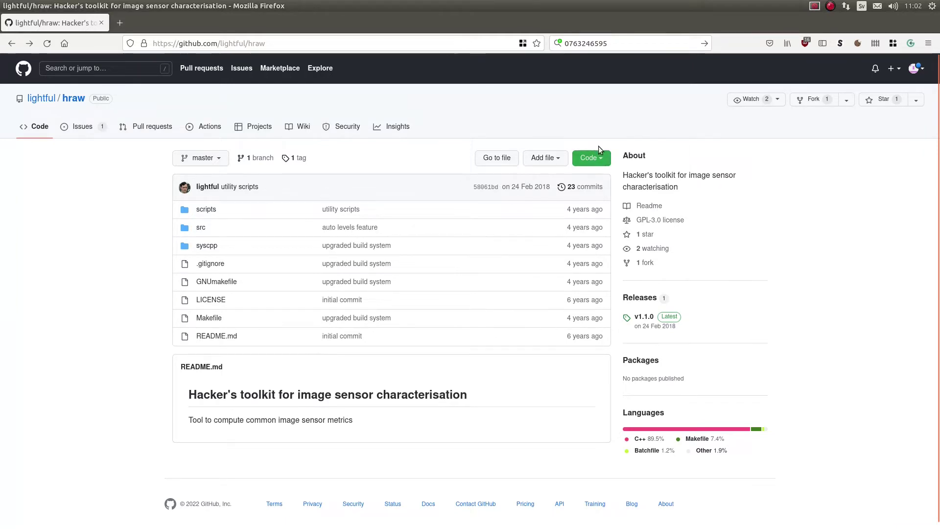
click(592, 160)
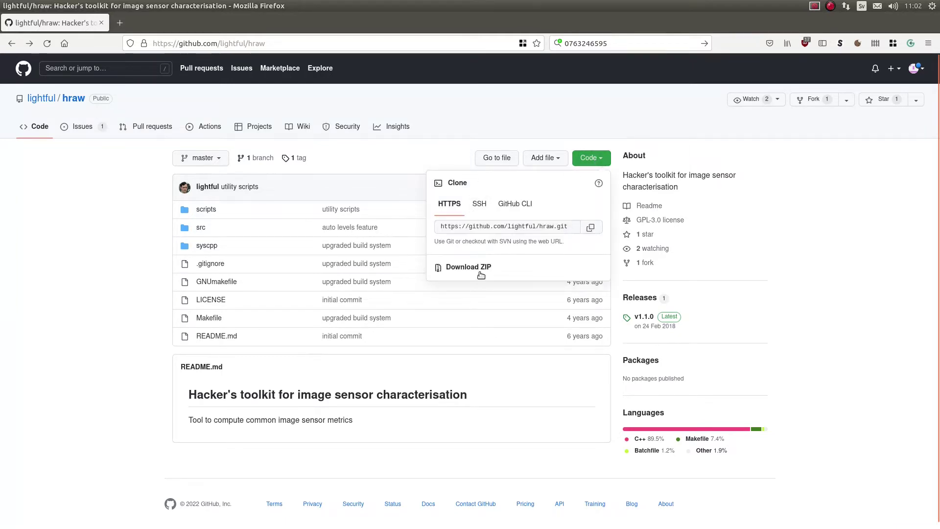
click(372, 155)
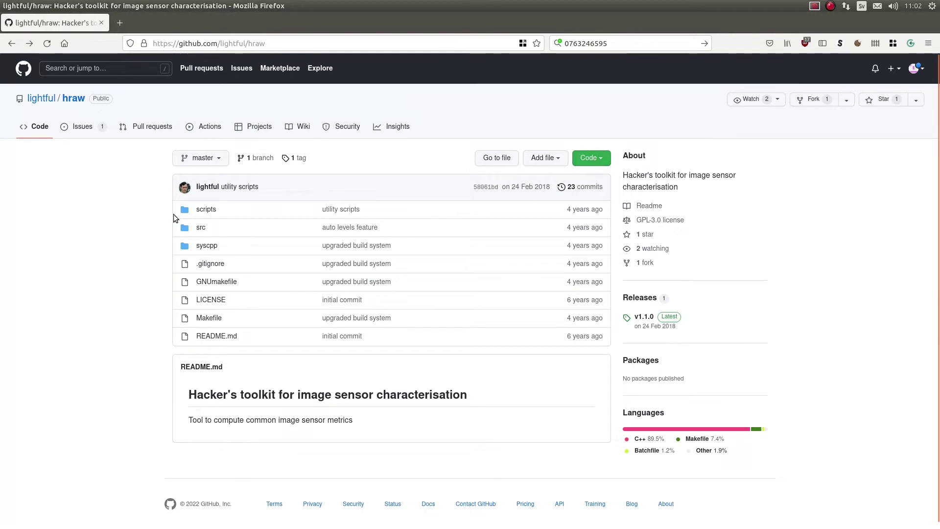
mouse_move(1, 313)
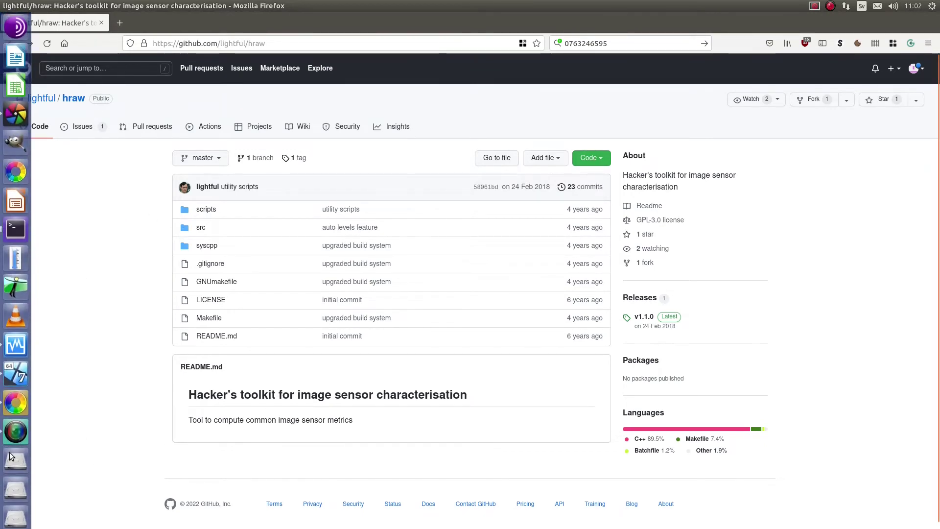
In the hraw-v1.1.0-win - kopia folder, run REVELATOR.BAT on the three CR2 raws
click(4, 379)
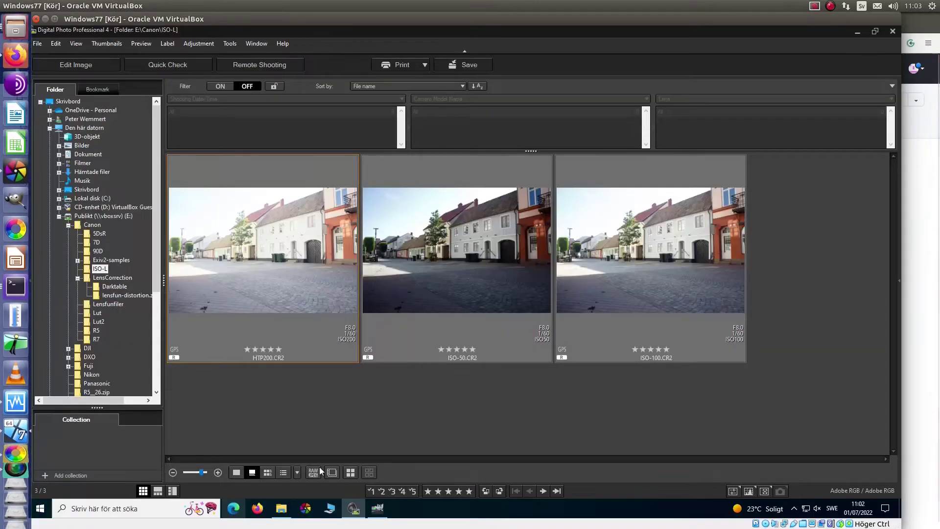
click(282, 508)
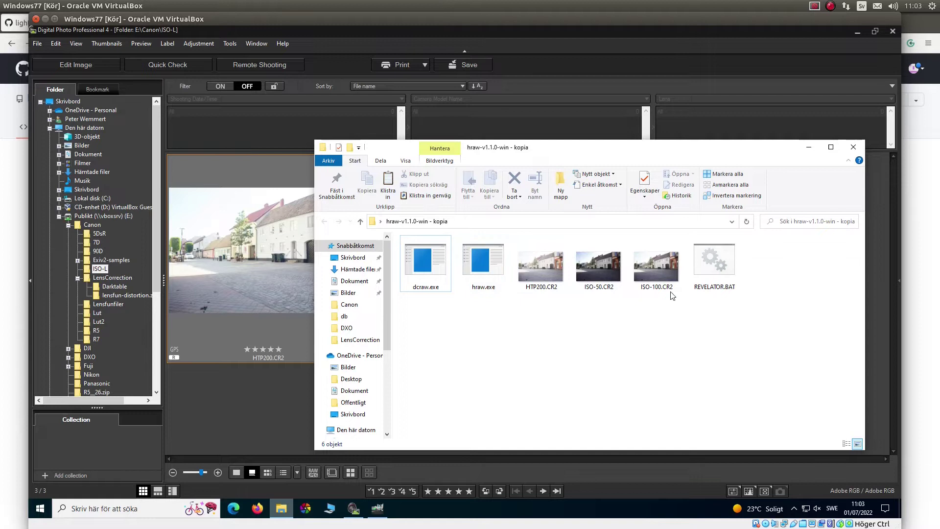
click(654, 282)
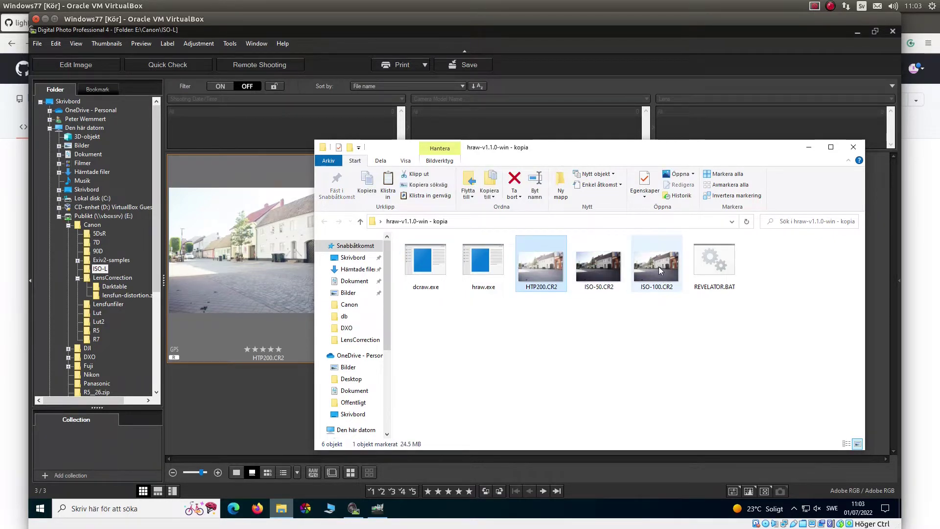
drag(671, 357, 715, 256)
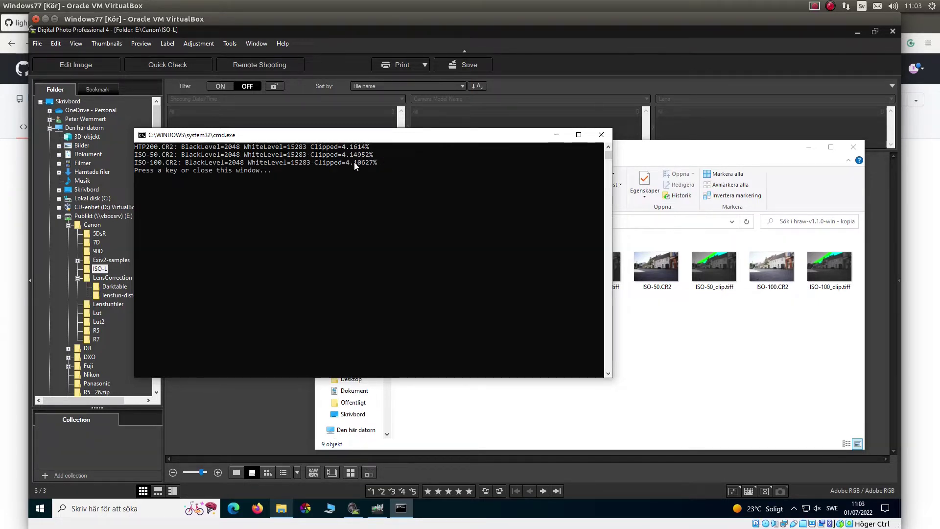
Select the HTP200_clip.tiff output and bring up GIMP with the clip images
click(735, 377)
click(603, 262)
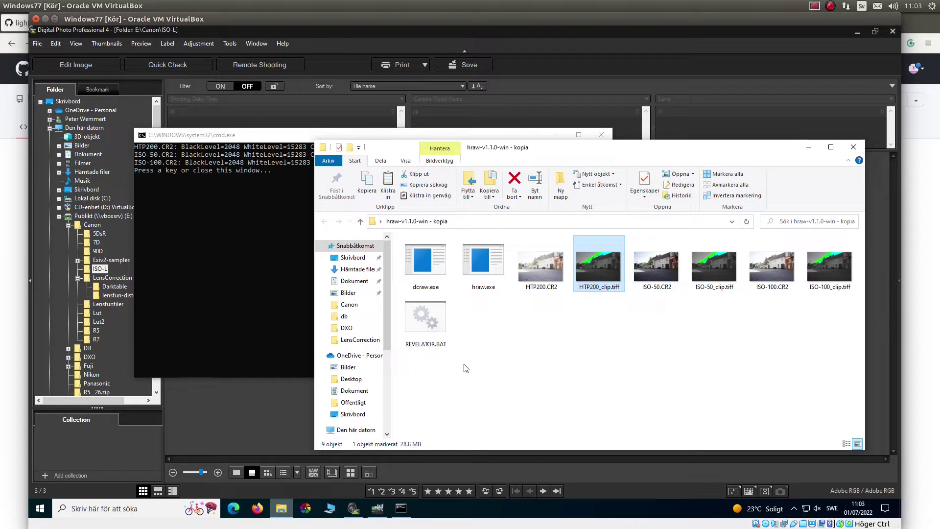
click(378, 508)
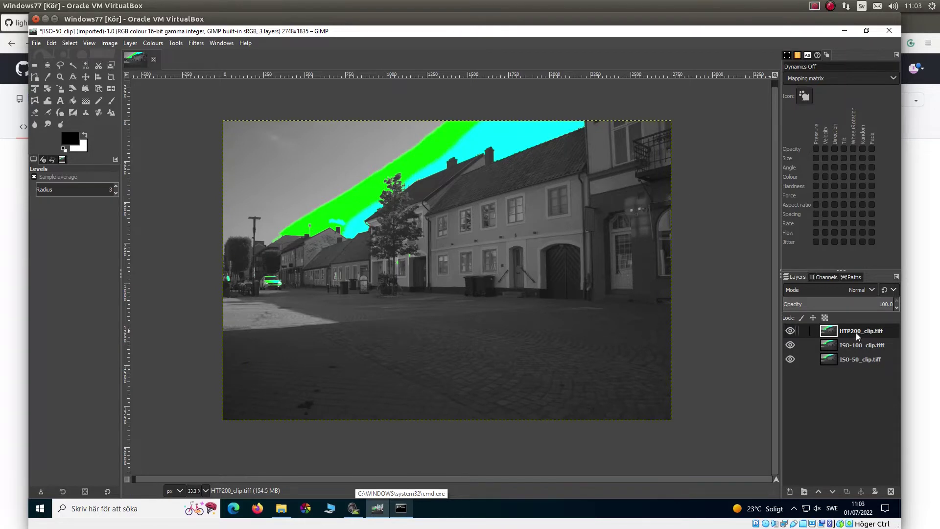
Toggle the HTP200_clip.tiff layer's visibility repeatedly to compare its clipping
click(791, 331)
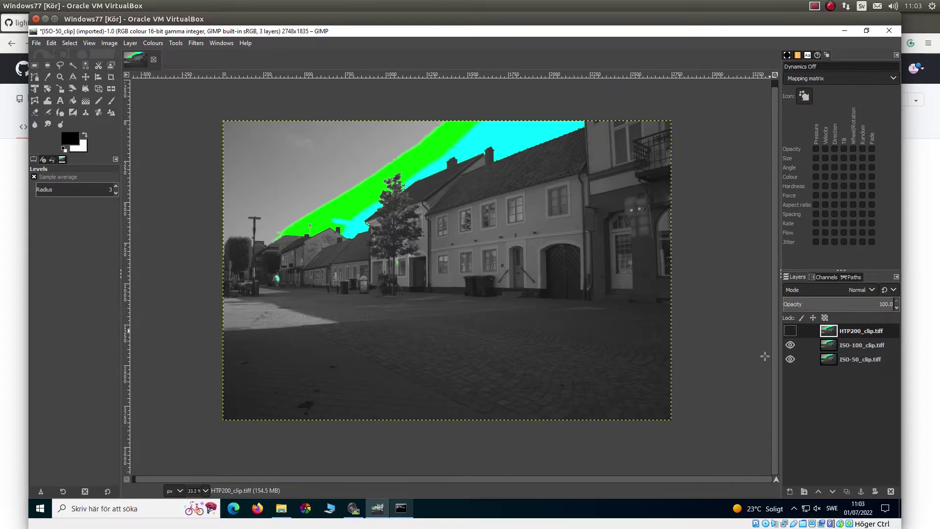
click(789, 331)
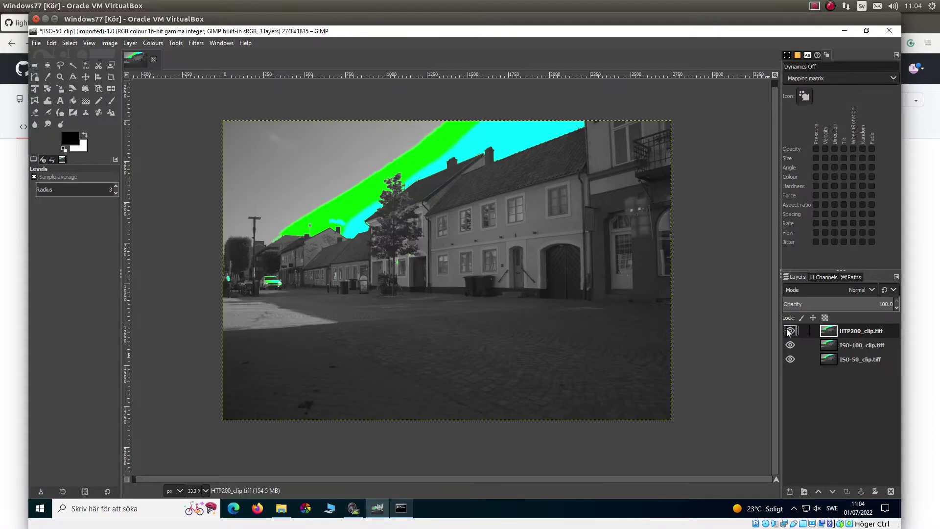
click(790, 331)
click(789, 331)
click(789, 332)
click(789, 332)
click(790, 332)
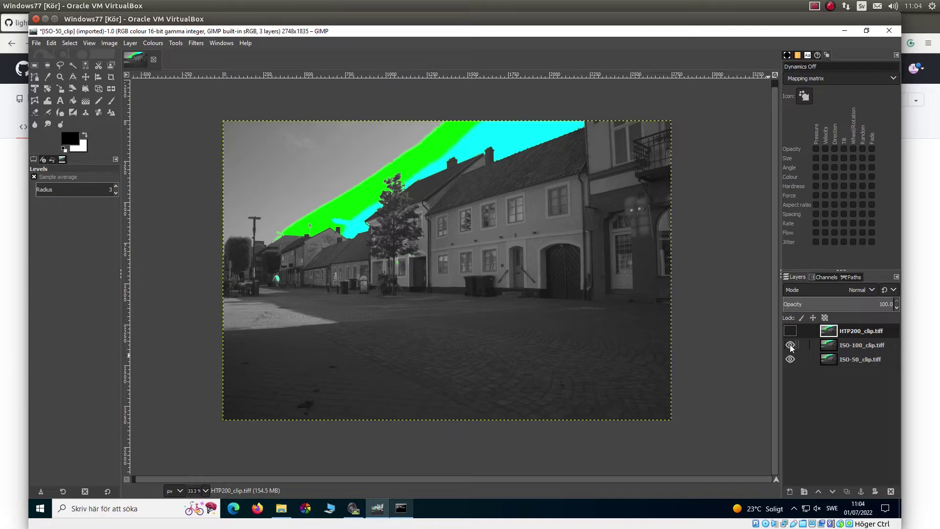
Toggle the ISO-100 and ISO-50 clip layers to compare clipping, leaving HTP200 shown on top
click(790, 345)
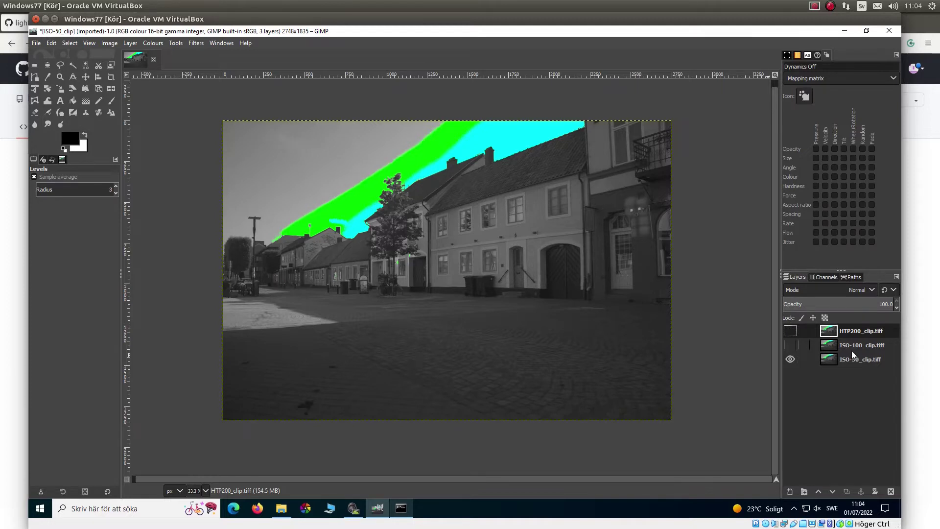
click(791, 346)
click(791, 346)
click(791, 346)
click(791, 346)
click(791, 346)
click(791, 331)
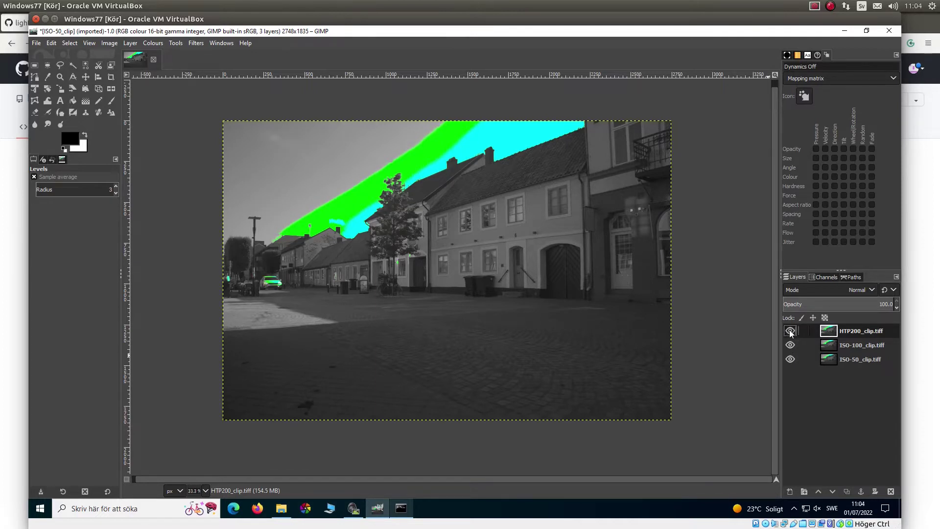
click(790, 359)
click(791, 346)
click(790, 331)
Hide the HTP200 and ISO-100 layers and make ISO-50 active to see its doorway clipping
scroll(454, 304, left, 2)
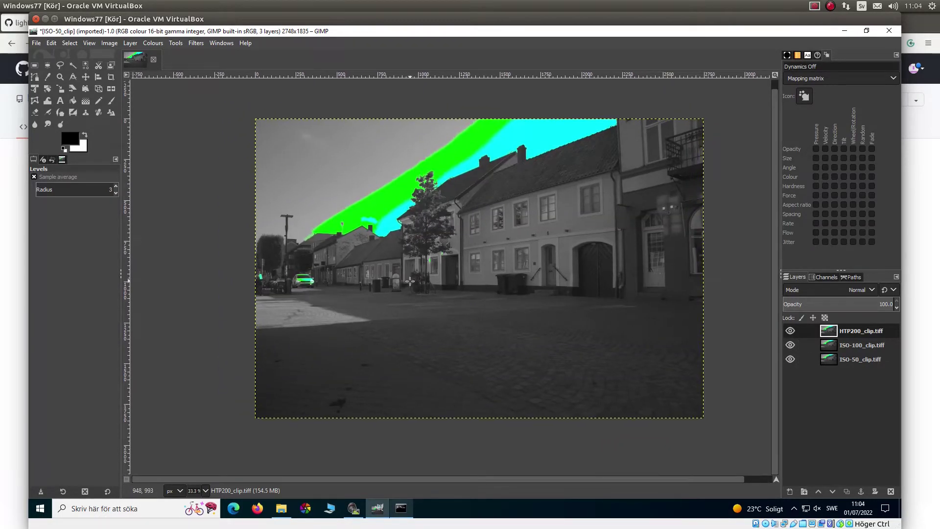
scroll(410, 282, up, 6)
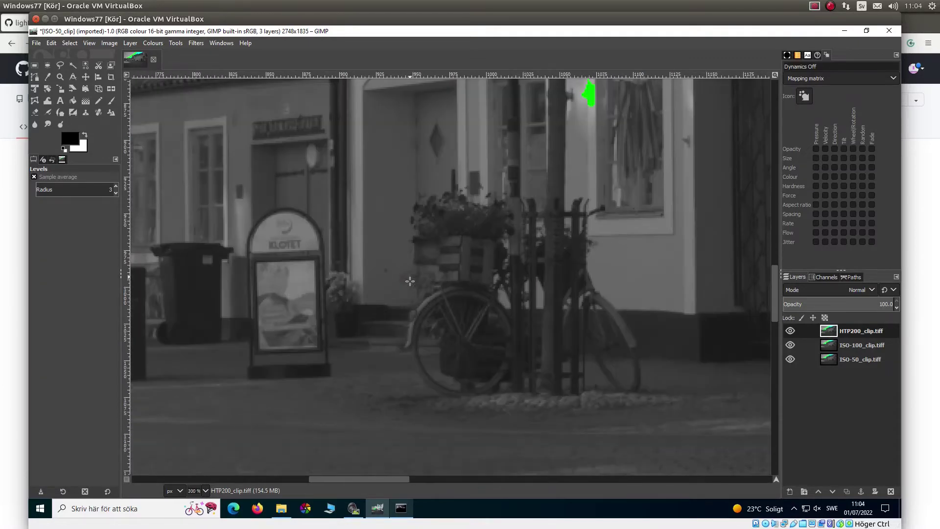
scroll(465, 204, right, 2)
scroll(372, 245, right, 1)
scroll(372, 245, up, 1)
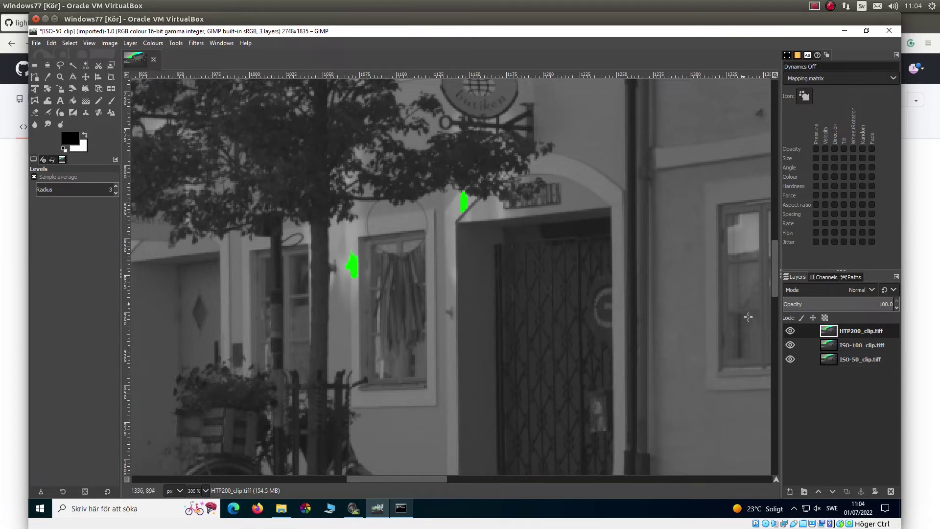
click(792, 332)
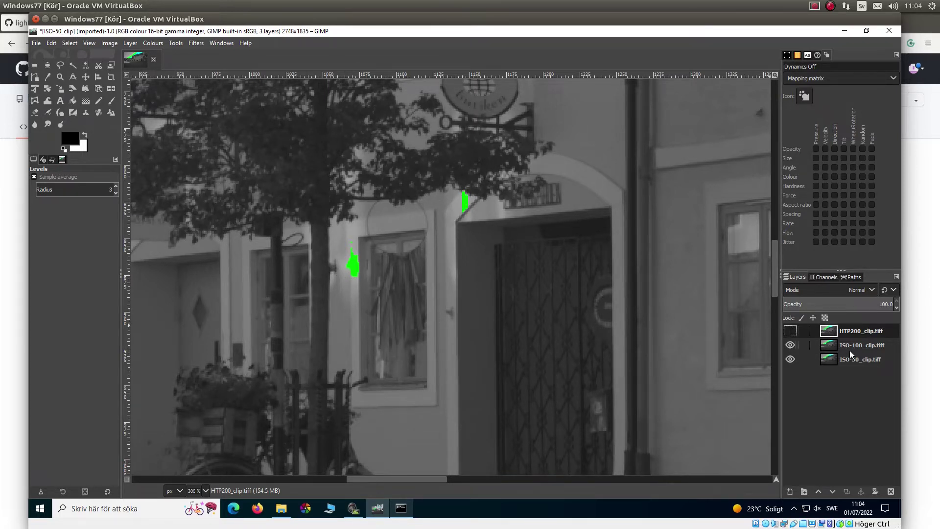
click(862, 352)
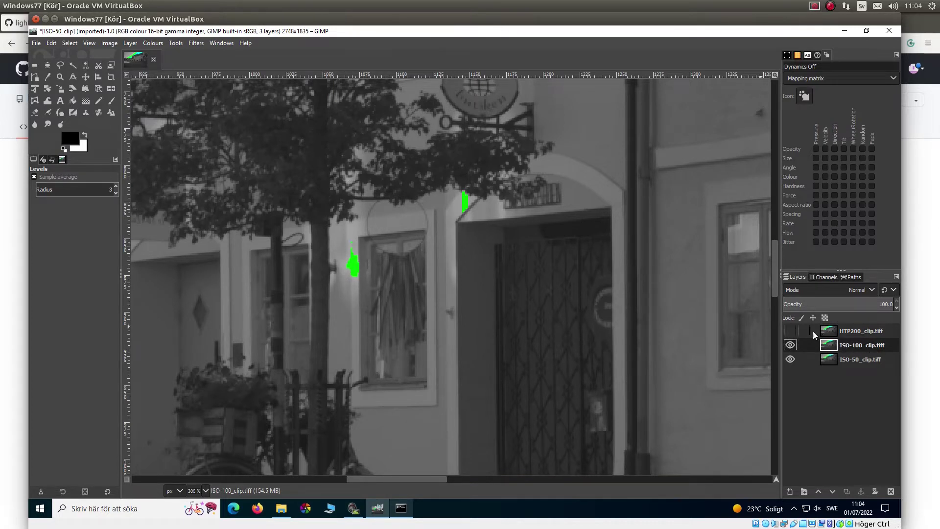
click(790, 345)
click(871, 359)
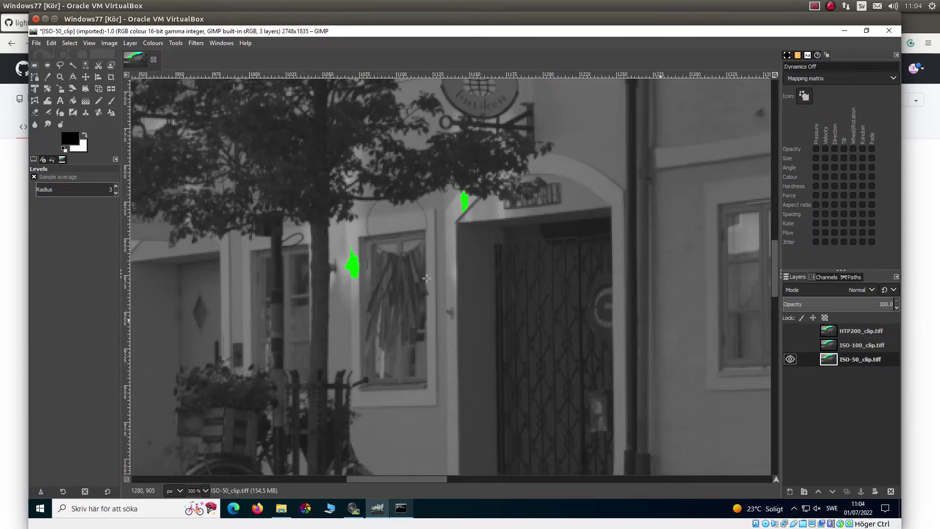
Pan around the zoomed doorway and make the ISO-100 layer the active one
scroll(362, 294, up, 8)
scroll(343, 333, right, 10)
scroll(336, 348, down, 5)
scroll(336, 348, left, 7)
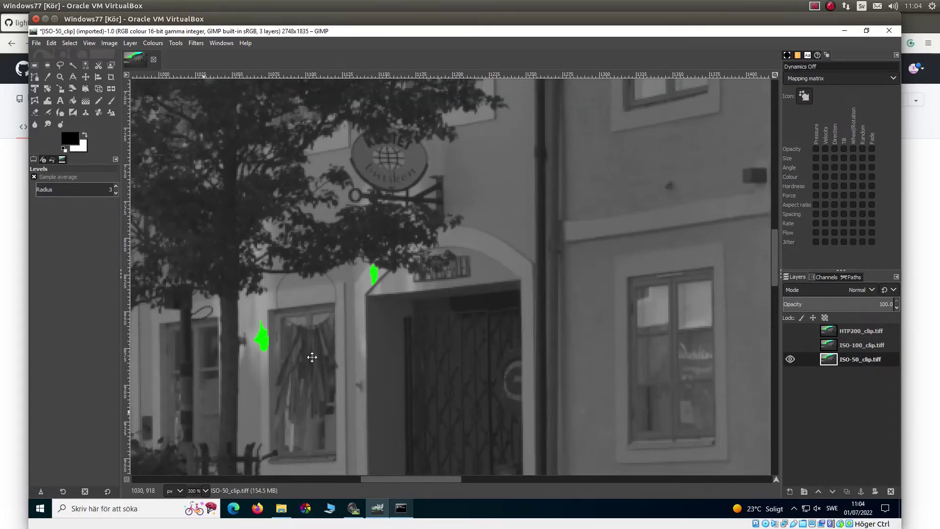
scroll(311, 357, down, 4)
scroll(311, 358, left, 9)
scroll(411, 242, up, 4)
scroll(411, 242, right, 6)
scroll(392, 343, down, 1)
scroll(392, 343, right, 5)
scroll(388, 368, up, 3)
scroll(389, 368, left, 5)
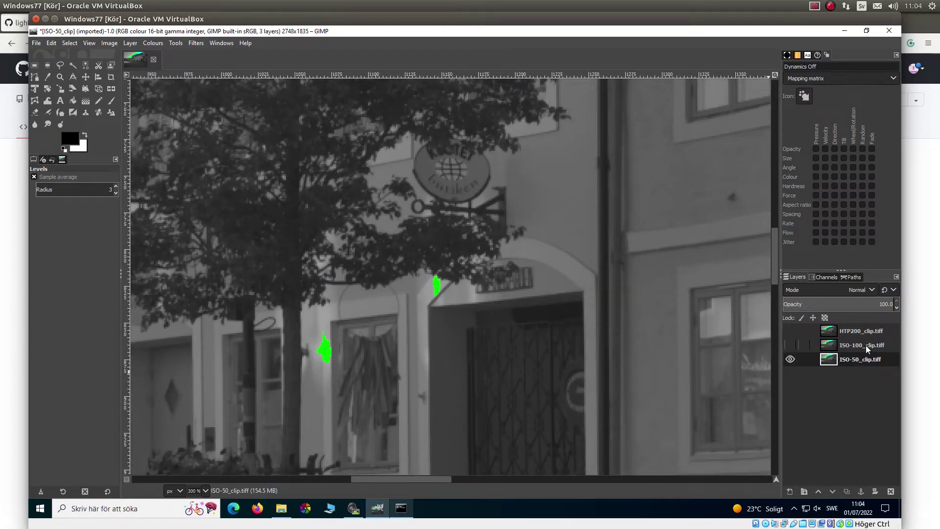
click(866, 346)
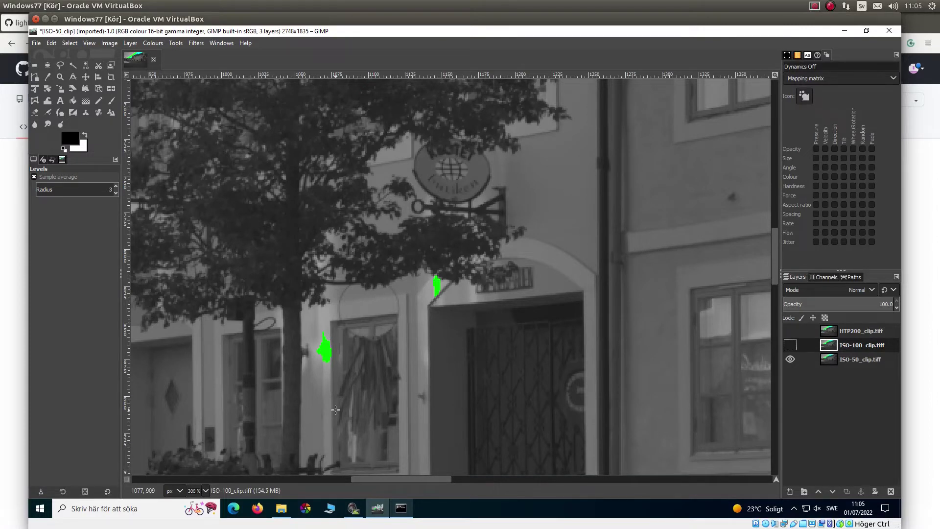
scroll(423, 377, down, 2)
scroll(423, 377, left, 2)
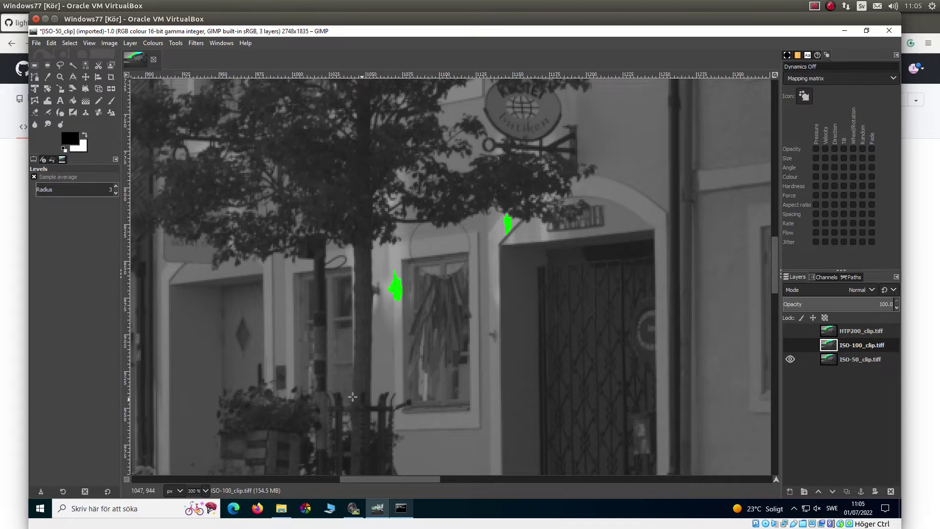
In the Terminal, highlight the ISO-50, ISO-100 and HTP200 dynamic range values, then reposition the window
mouse_move(1, 374)
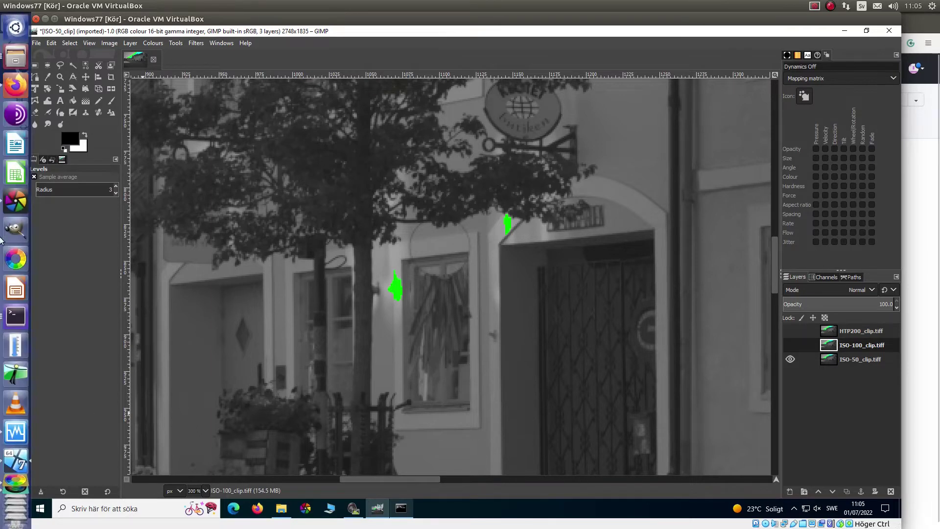
click(12, 319)
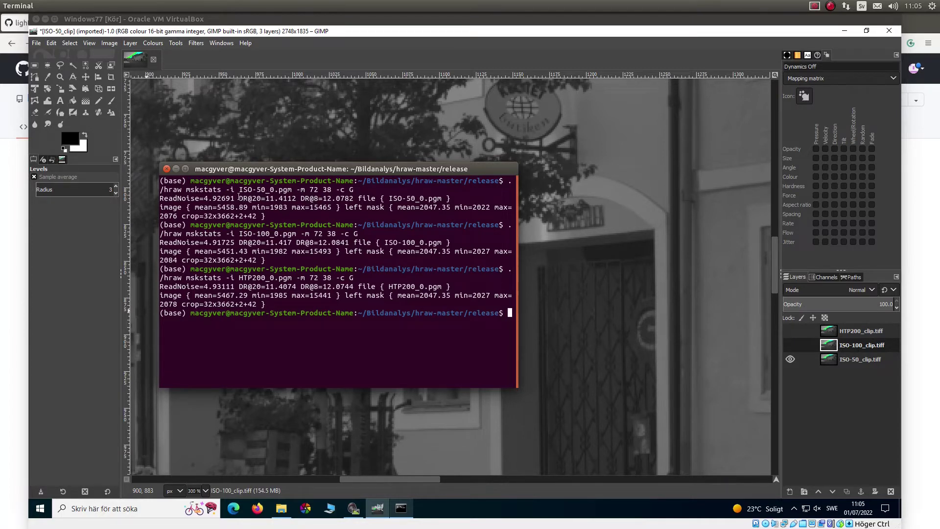
drag(239, 198, 353, 199)
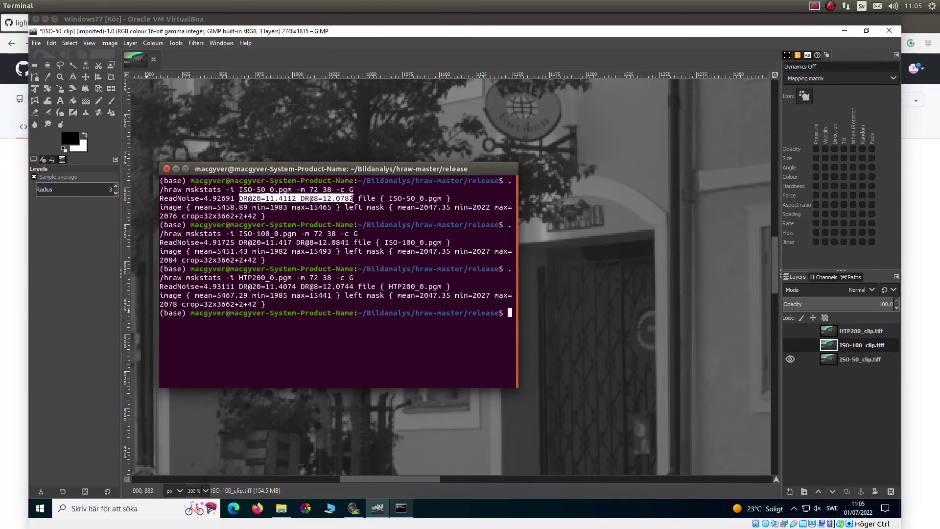
drag(239, 243, 349, 243)
drag(239, 288, 355, 287)
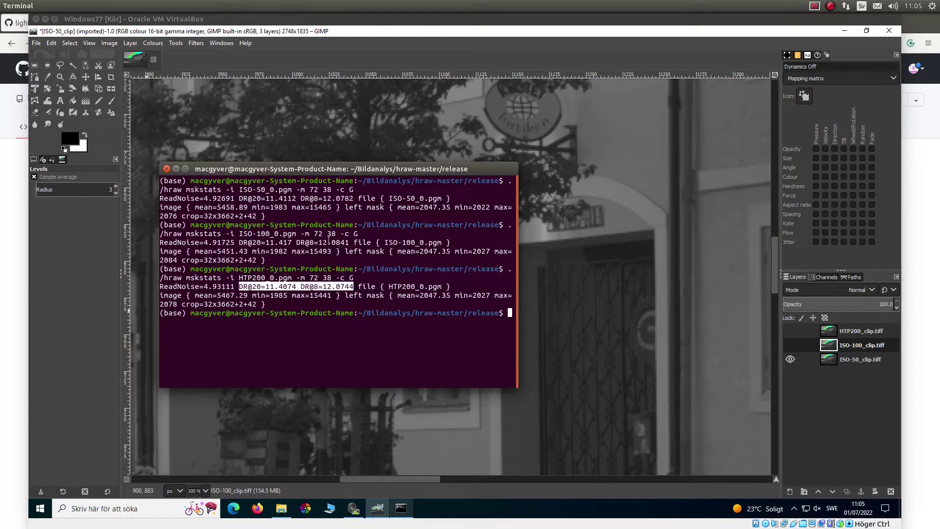
drag(318, 243, 347, 243)
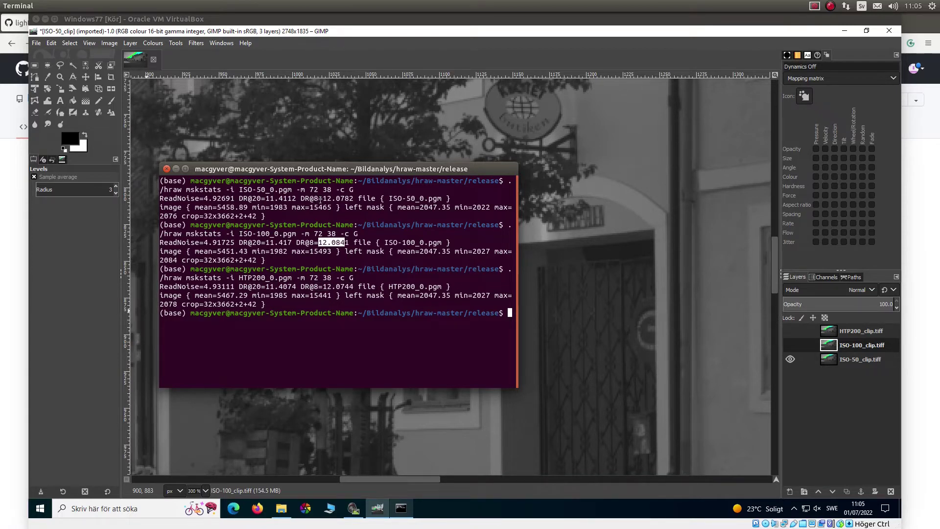
click(359, 291)
drag(298, 169, 341, 149)
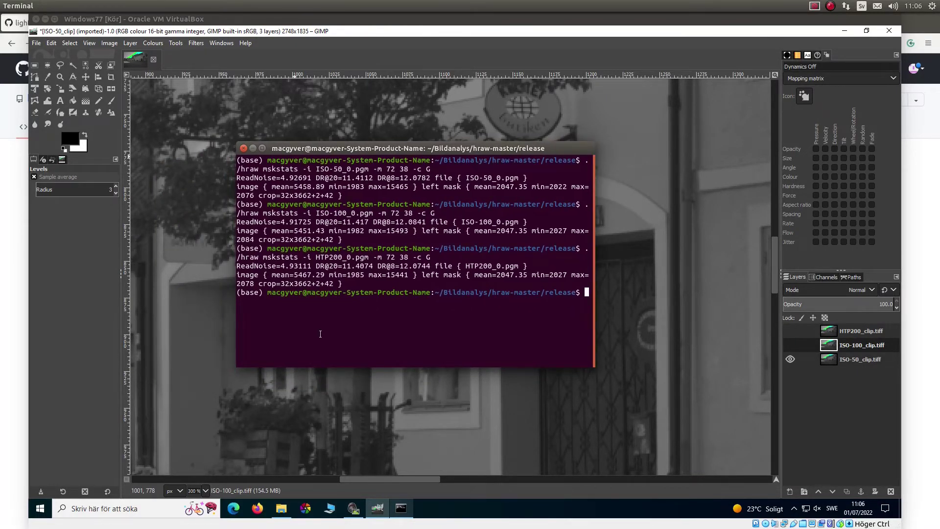
Open HTP200.CR2 in darktable's darkroom, flip between ISO-100, ISO-50 and HTP200, then return to lighttable
click(15, 201)
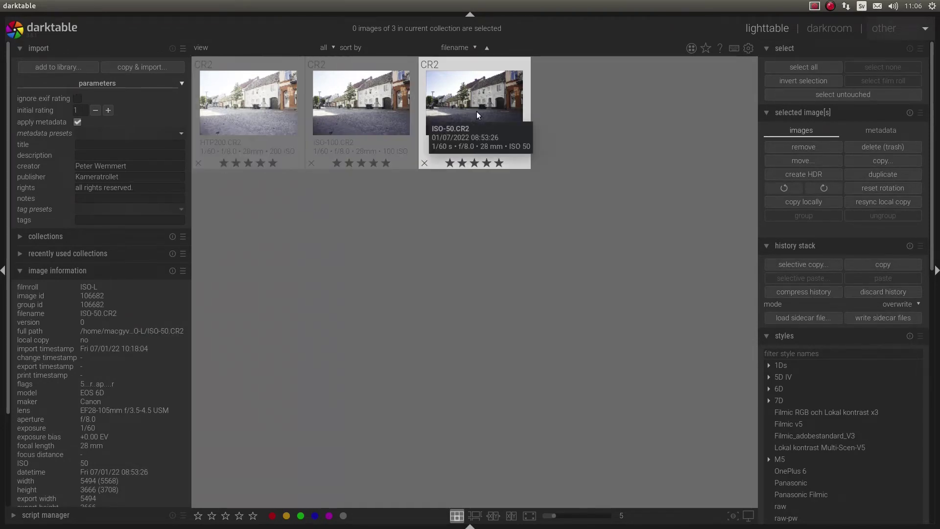
double_click(259, 108)
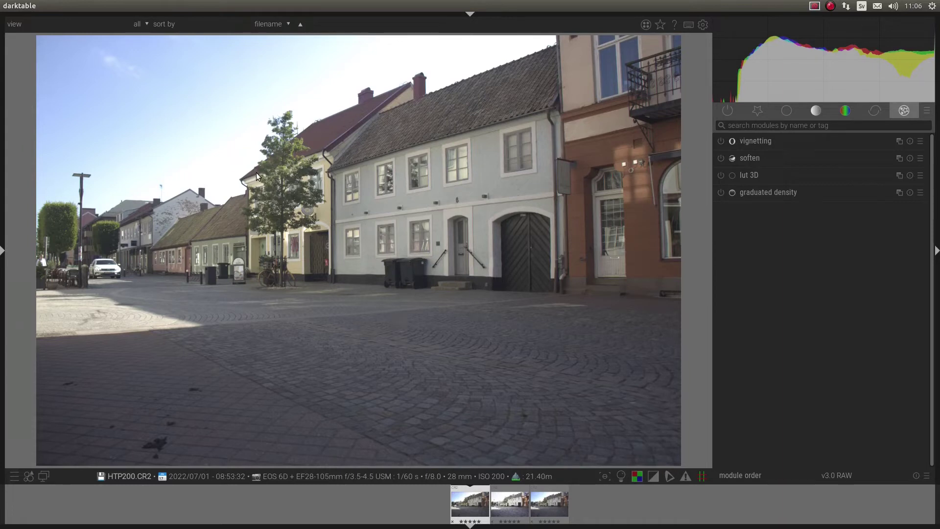
key(BackSpace)
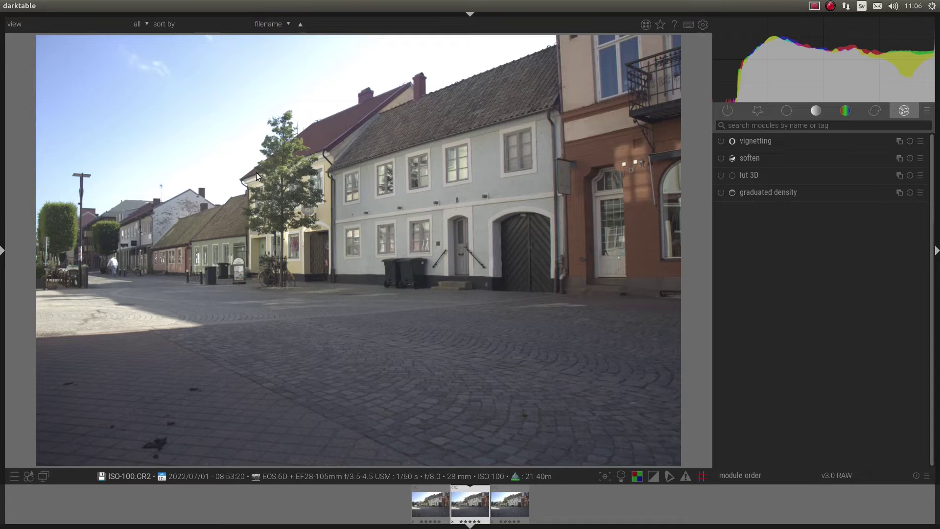
key(BackSpace)
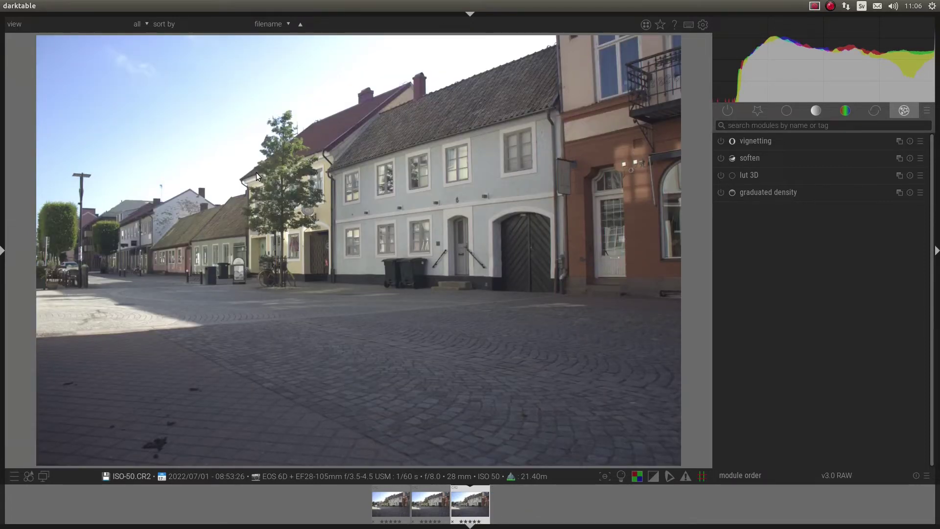
click(406, 507)
click(522, 503)
click(521, 504)
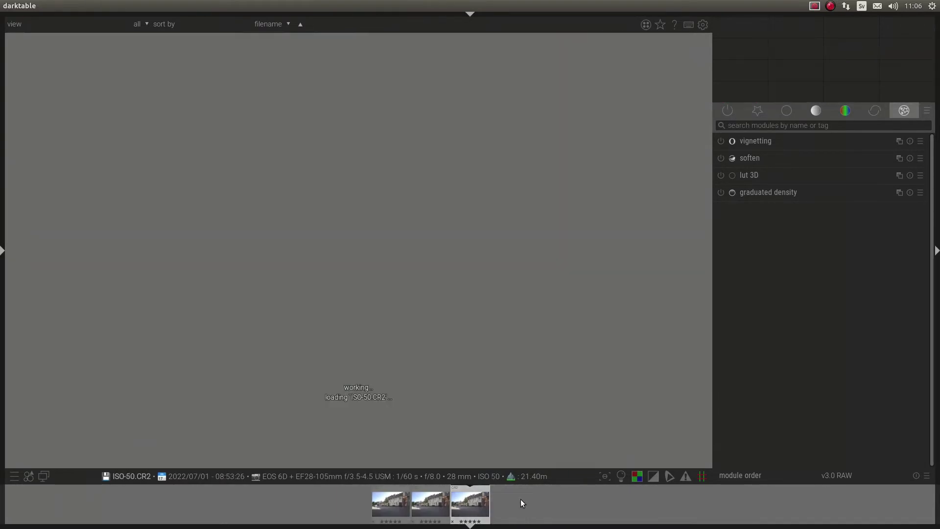
click(393, 498)
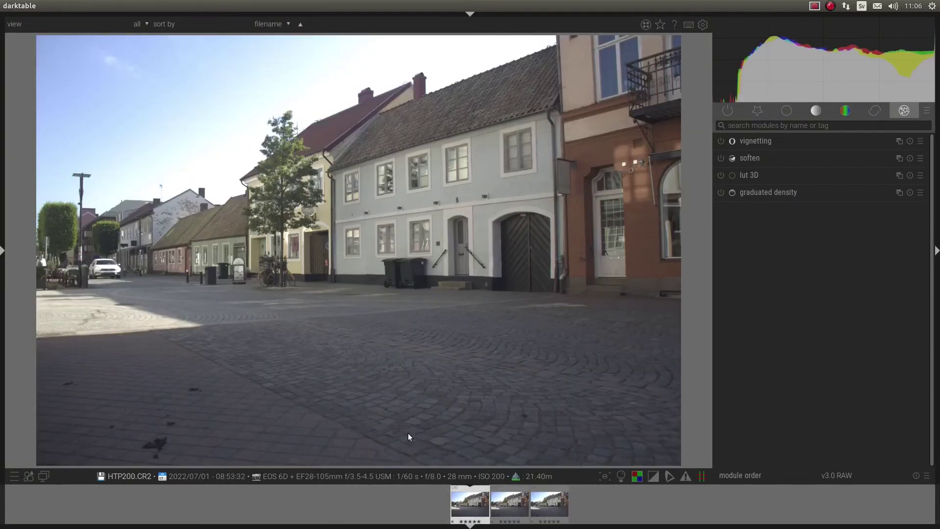
click(500, 503)
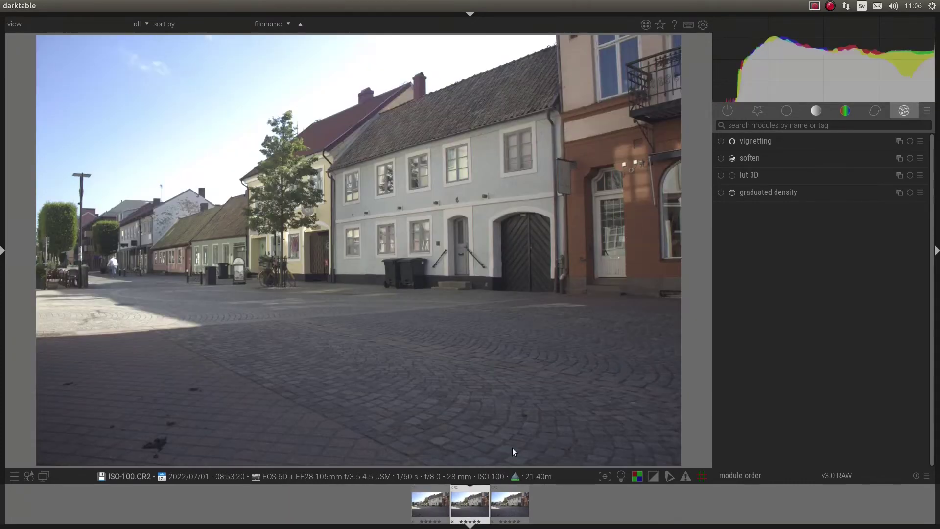
click(509, 504)
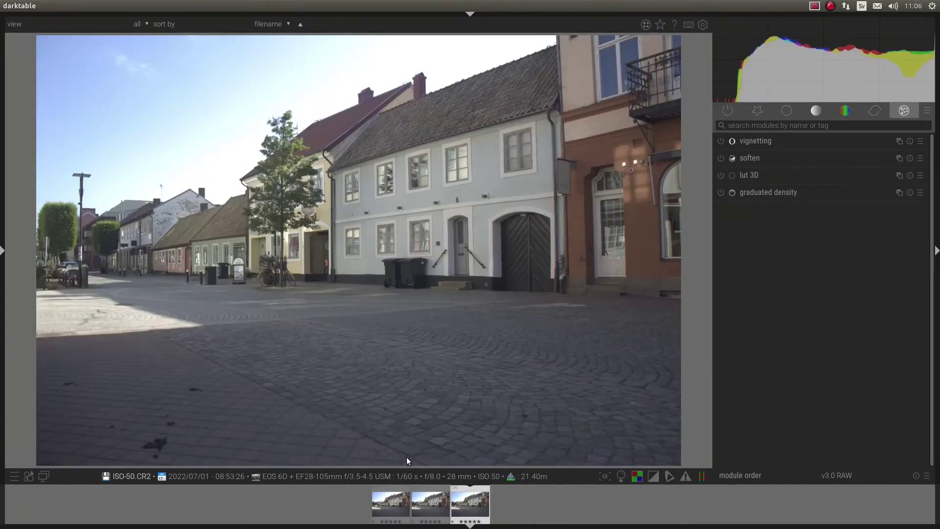
key(l)
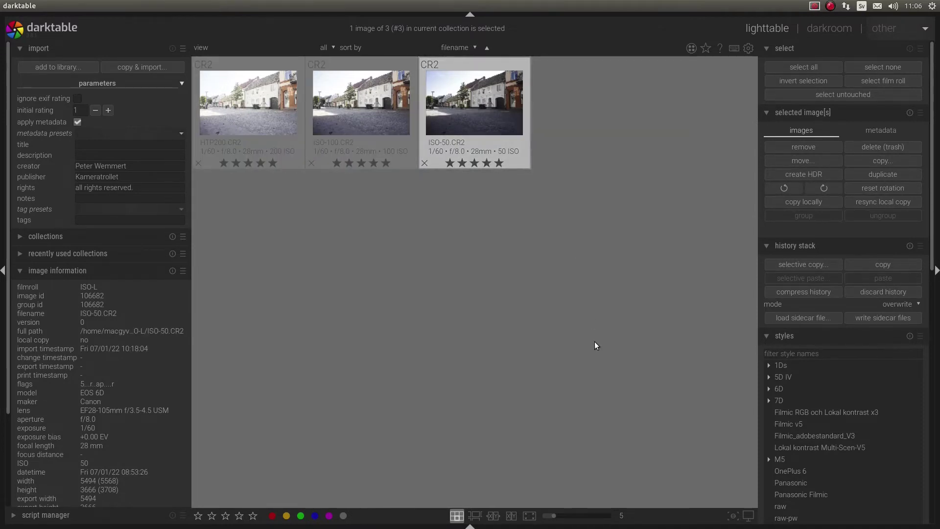
Clear the image selection in darktable's lighttable
click(418, 333)
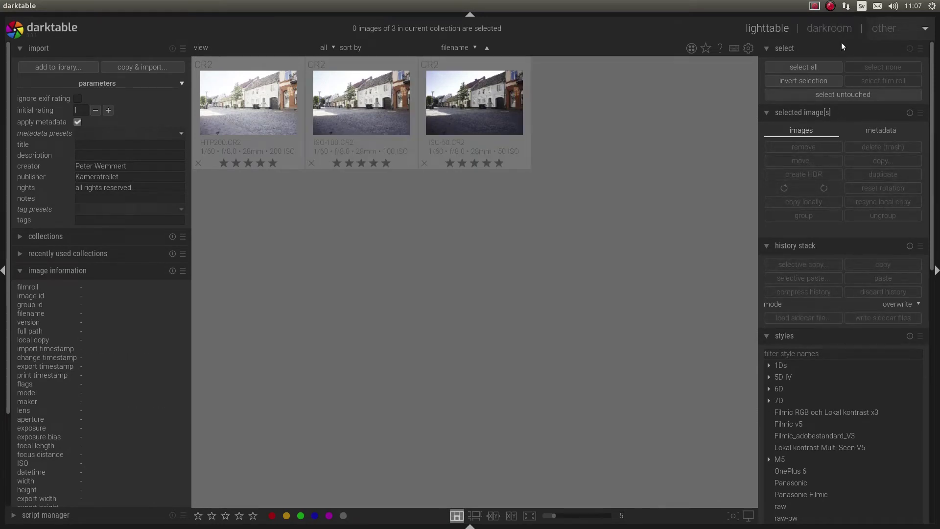
key(d)
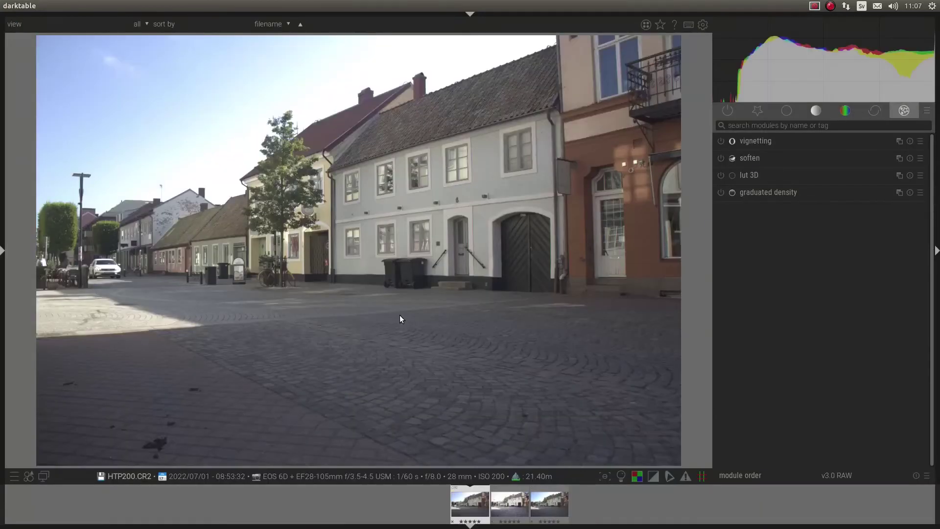
click(509, 504)
click(509, 504)
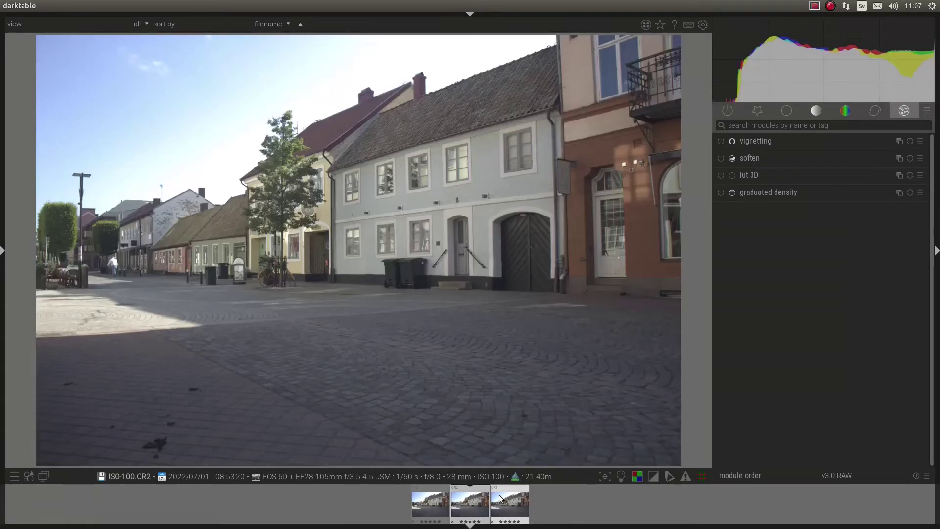
click(431, 503)
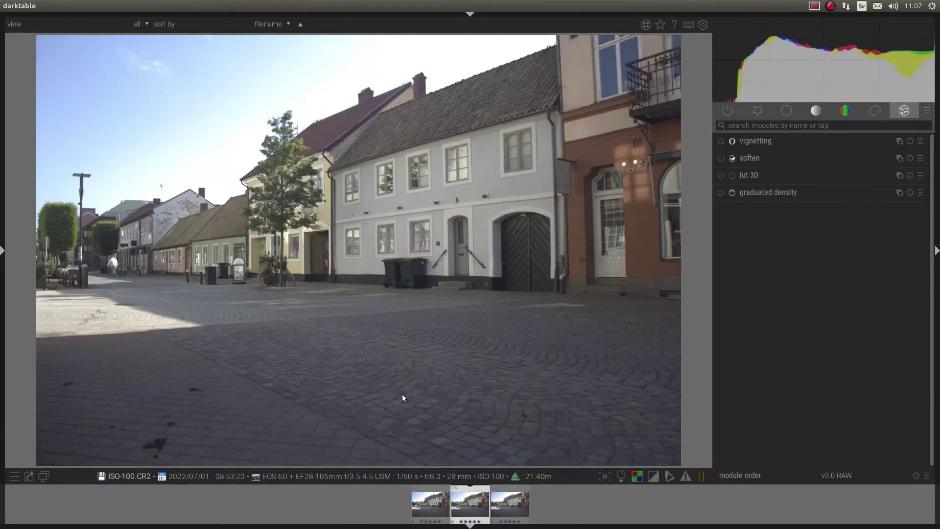
click(507, 504)
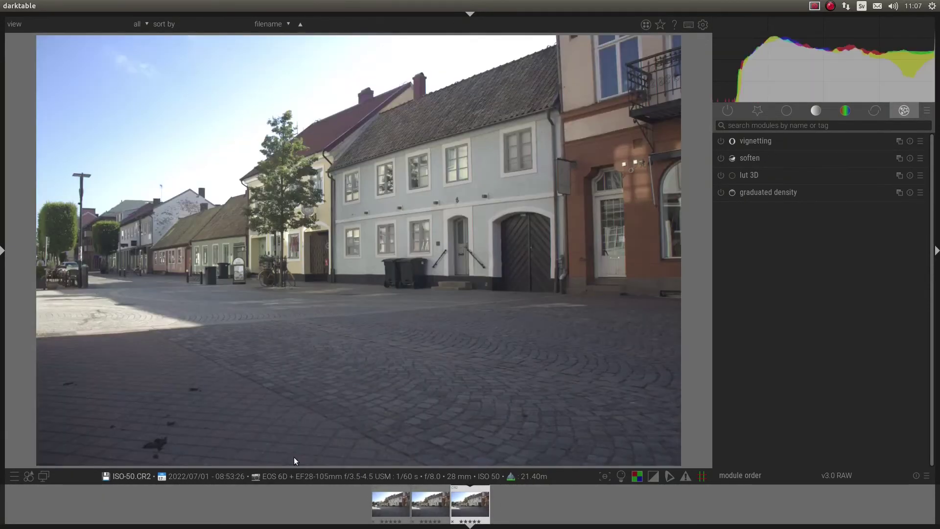
click(387, 501)
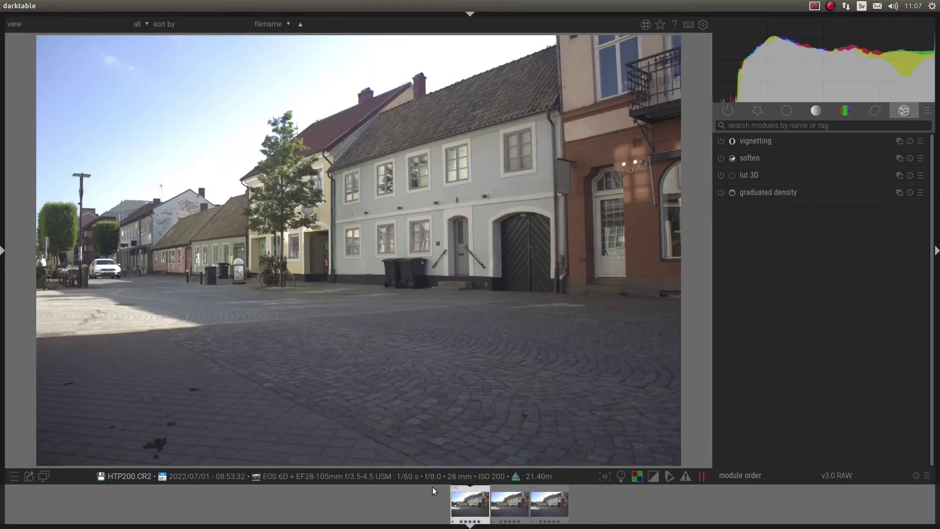
click(510, 499)
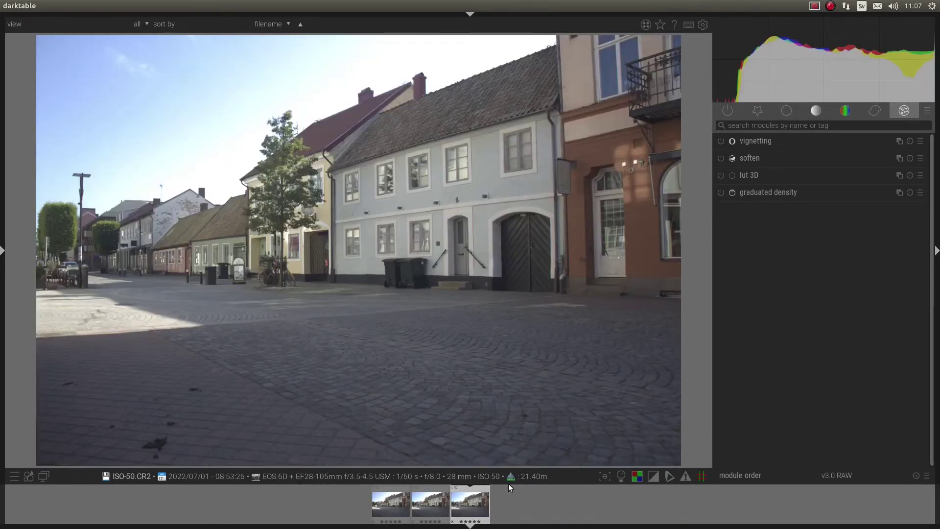
click(430, 502)
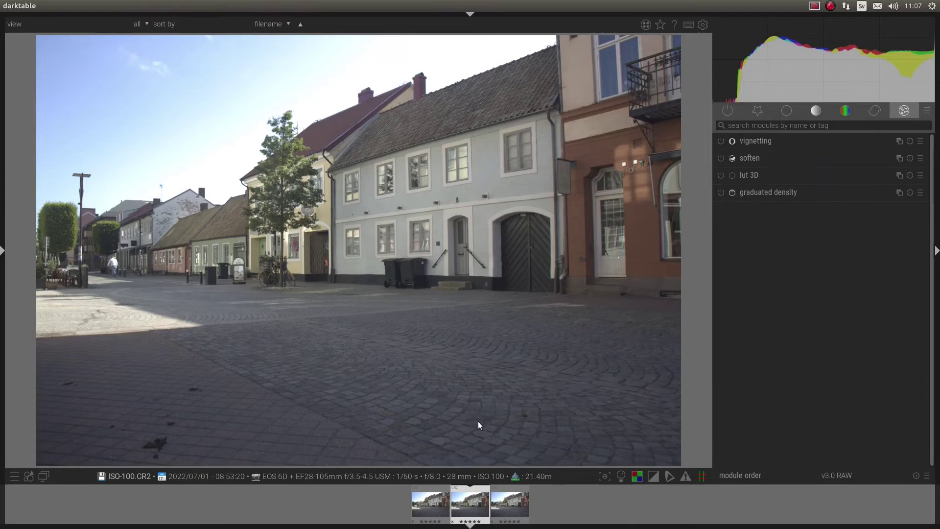
click(510, 498)
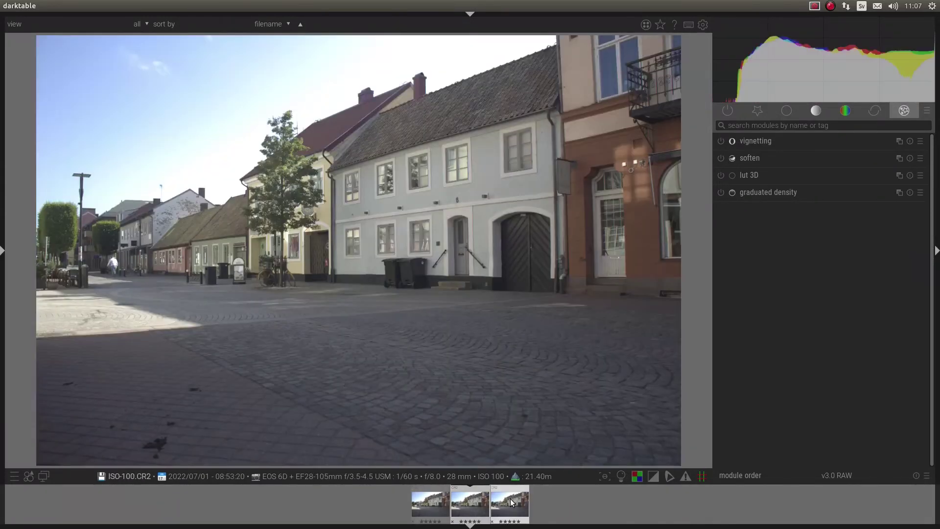
key(l)
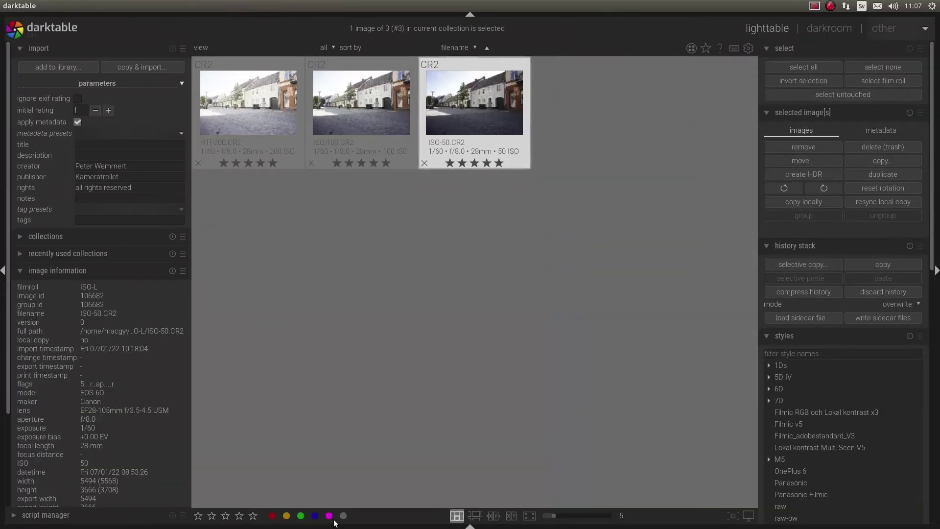
key(super)
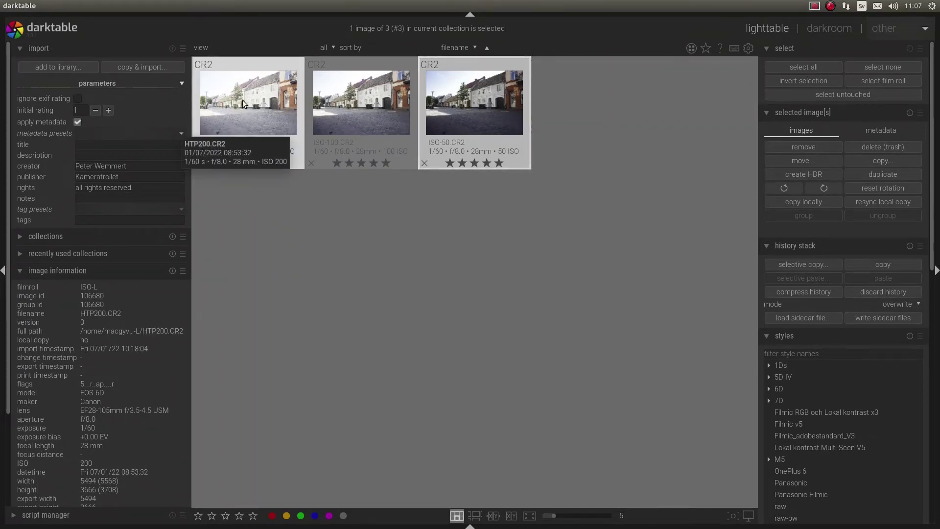
Open HTP200 in the darkroom, apply a base curve preset and raise its exposure
click(244, 103)
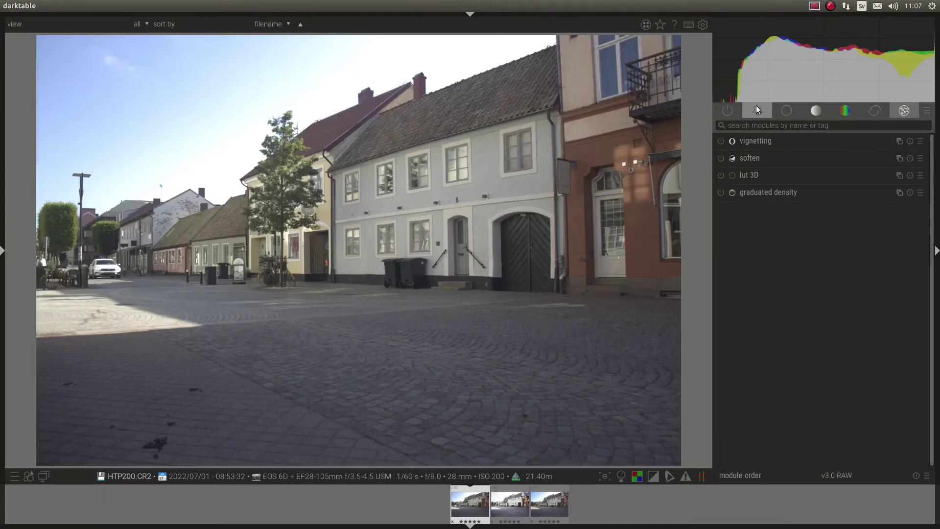
click(757, 109)
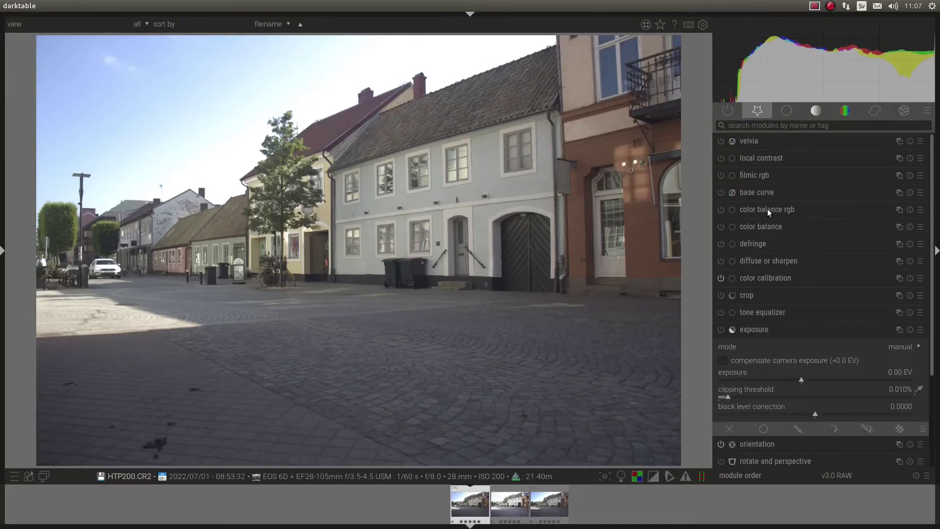
right_click(792, 190)
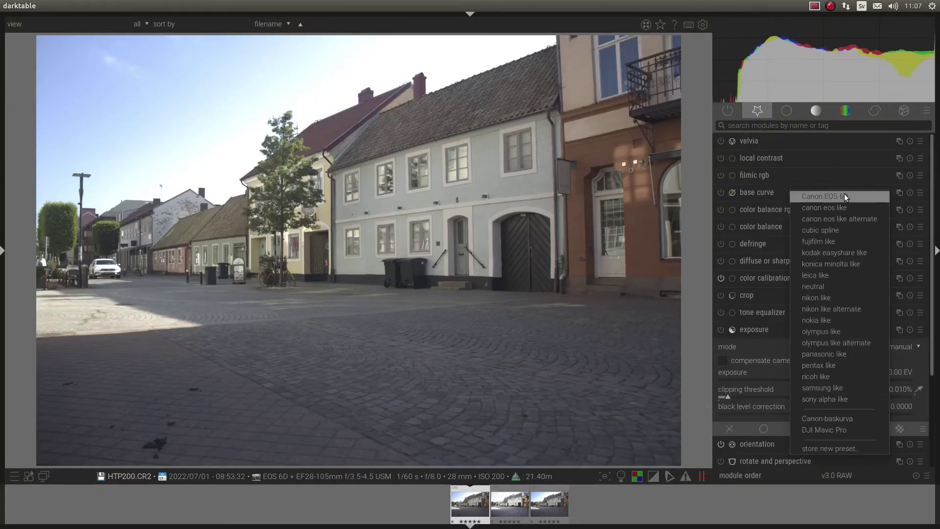
click(832, 400)
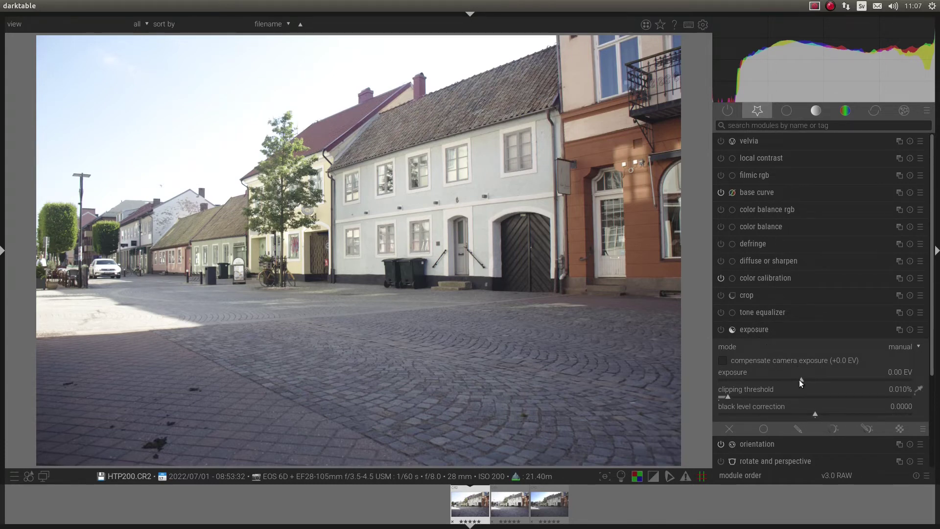
drag(800, 379, 828, 375)
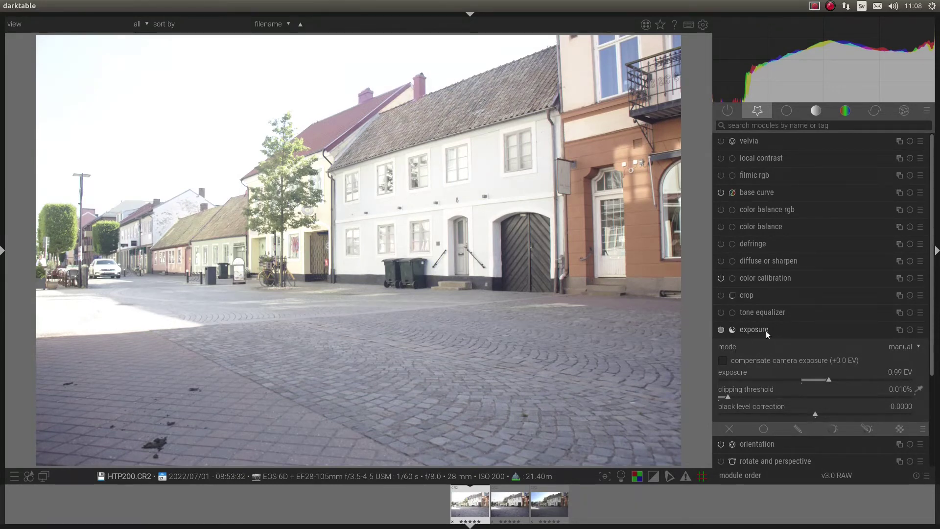
Apply the Canon-baskurva base curve preset to the ISO-100 raw
click(510, 504)
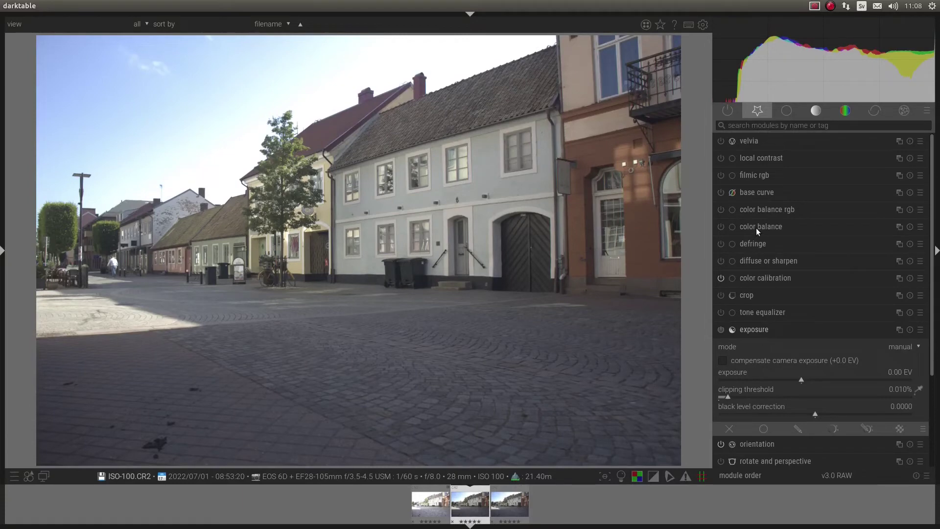
click(770, 193)
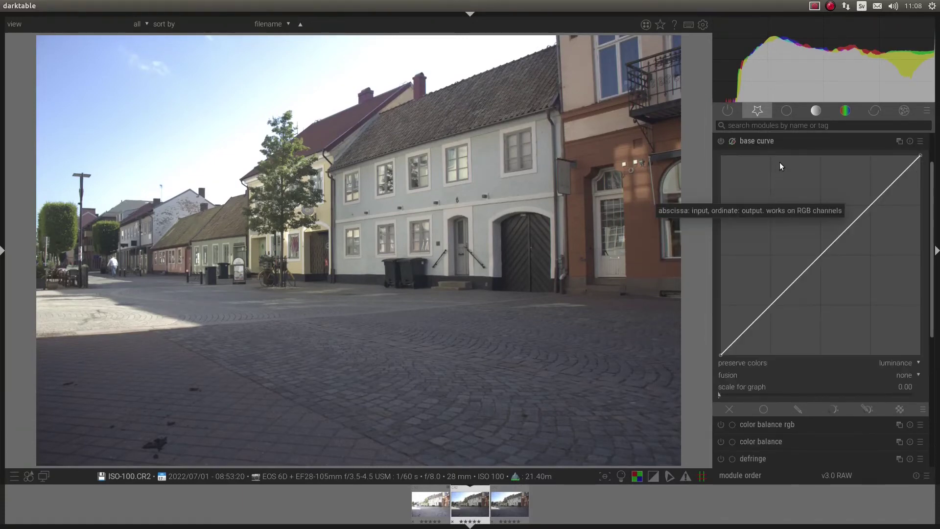
right_click(787, 139)
click(789, 367)
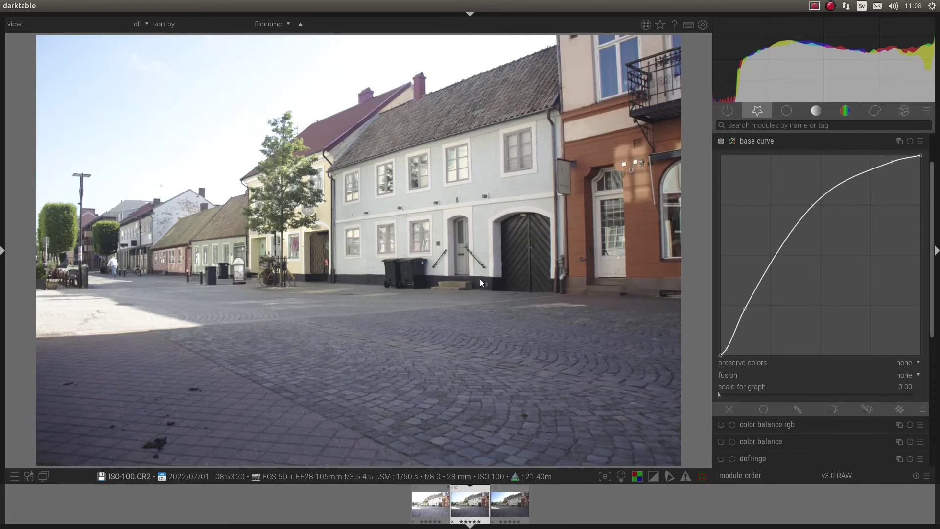
Give ISO-50 a base curve preset and -1.07 EV exposure, then return to lighttable
key(space)
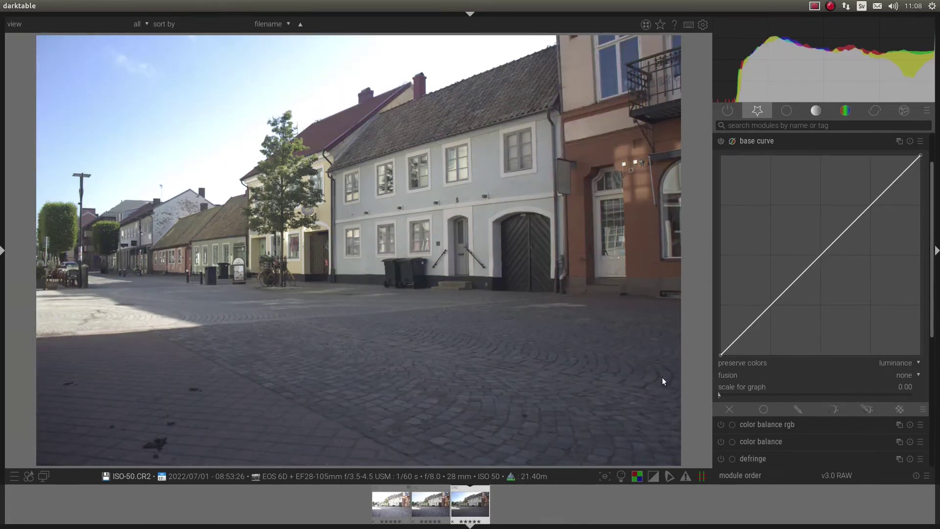
right_click(784, 145)
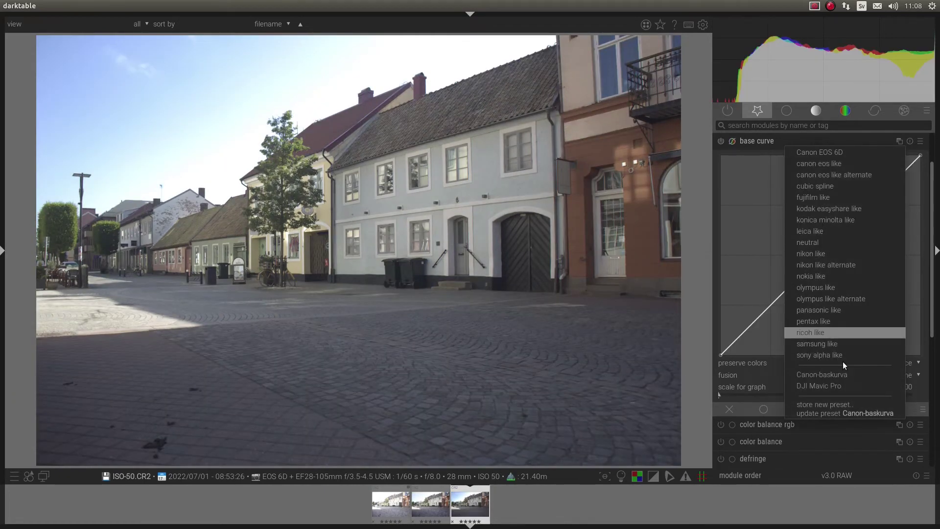
click(841, 378)
scroll(789, 448, down, 5)
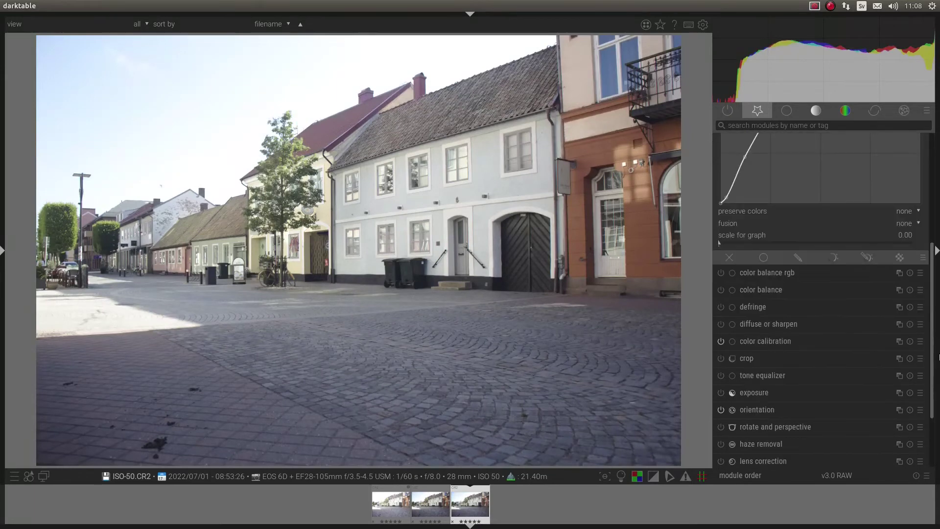
click(780, 394)
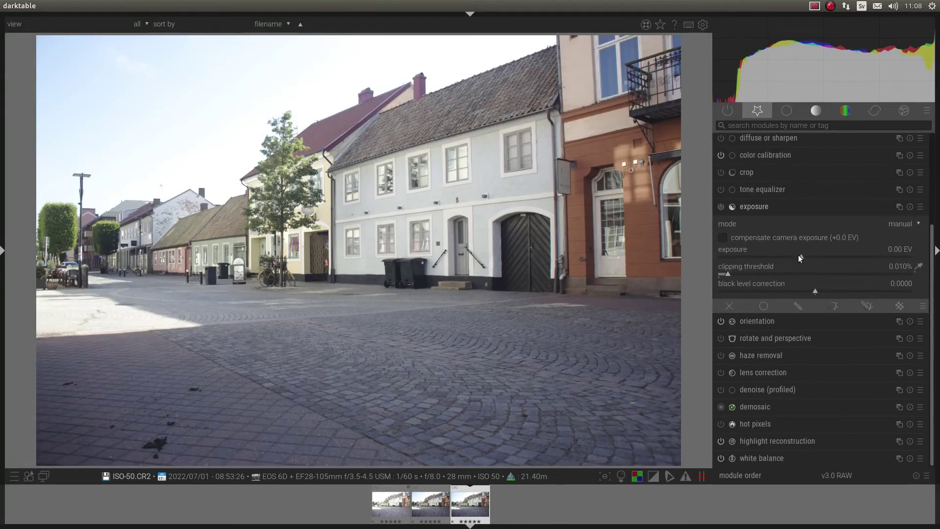
drag(798, 255, 771, 255)
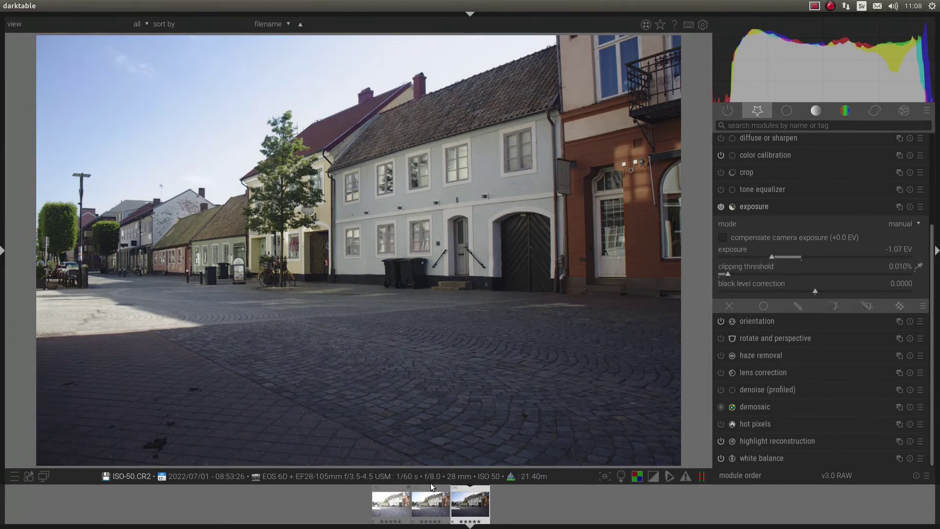
key(l)
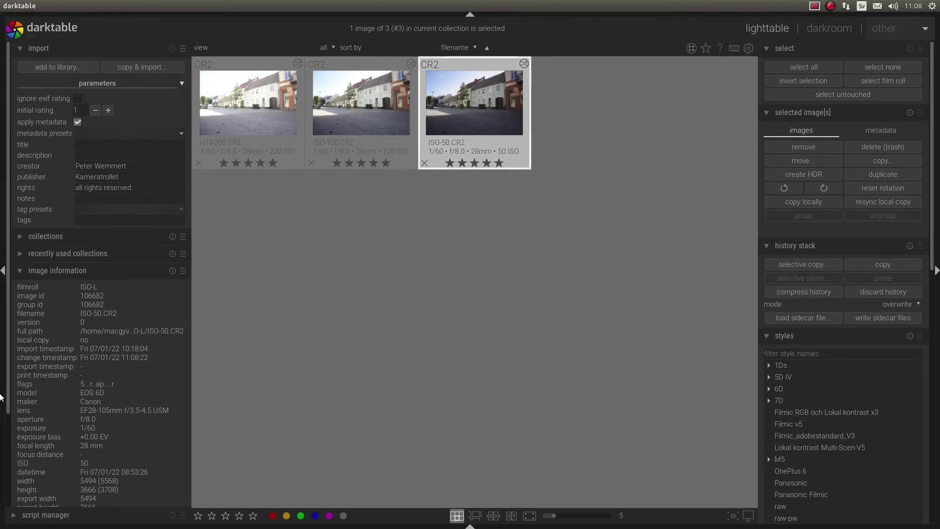
mouse_move(2, 307)
scroll(5, 452, down, 3)
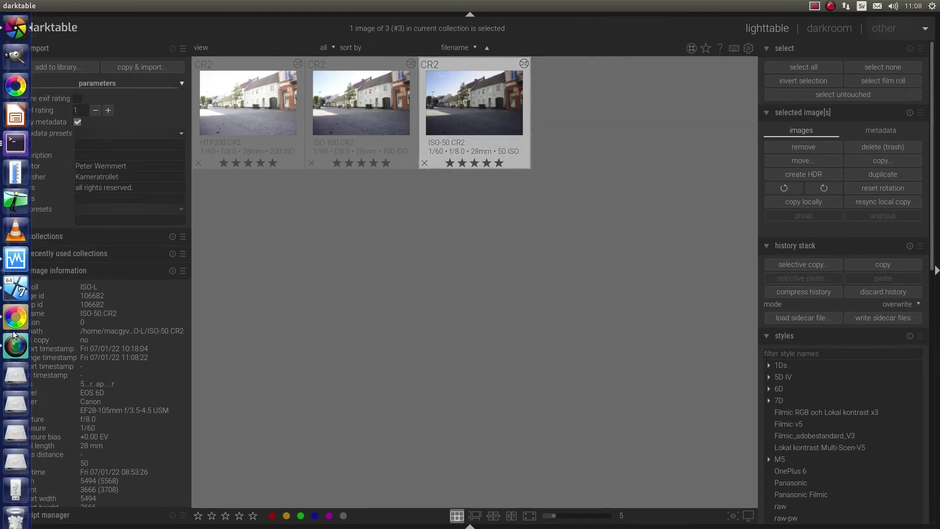
Switch to RawTherapee and view the HTP200, ISO-50 and ISO-100 raws in turn, ending on ISO-100.CR2
click(15, 321)
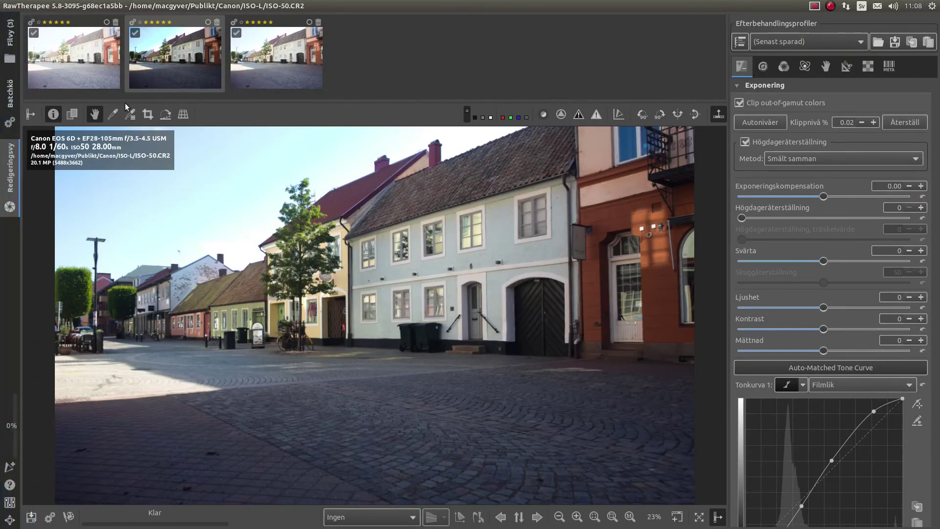
click(74, 50)
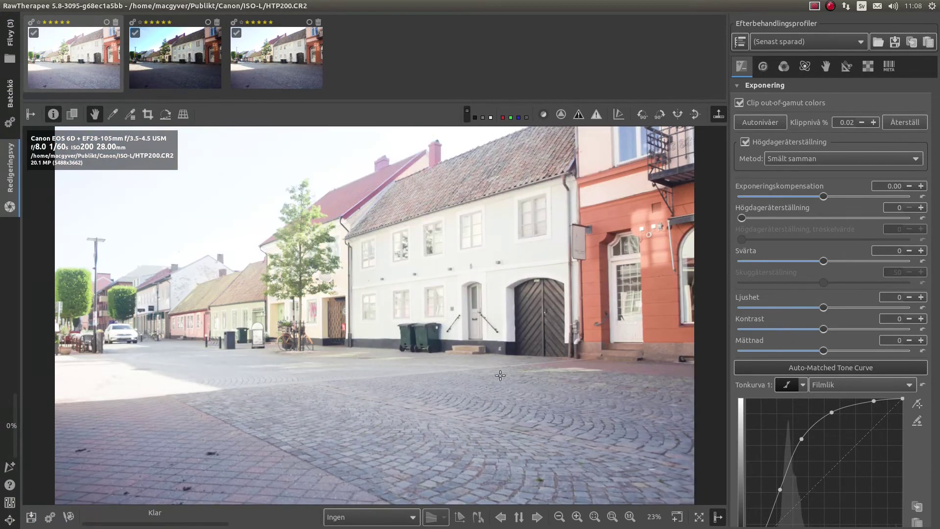
click(200, 66)
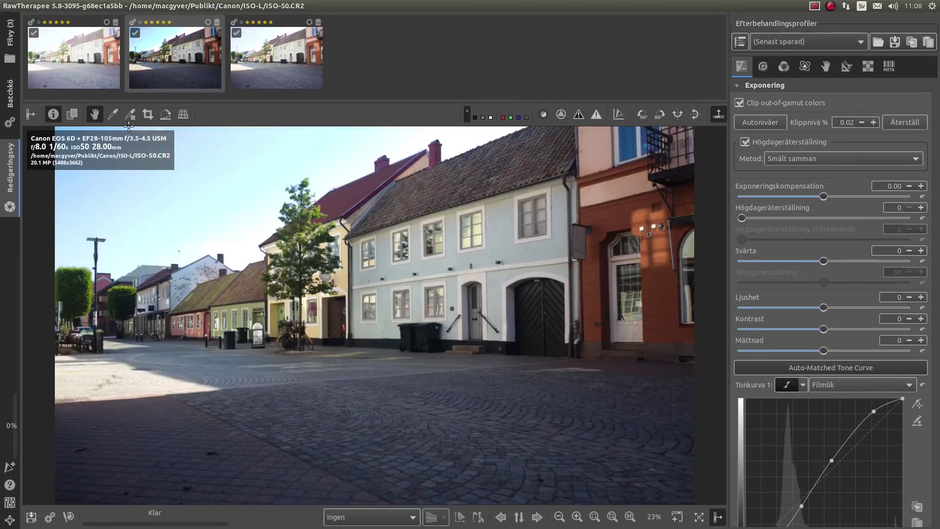
click(279, 63)
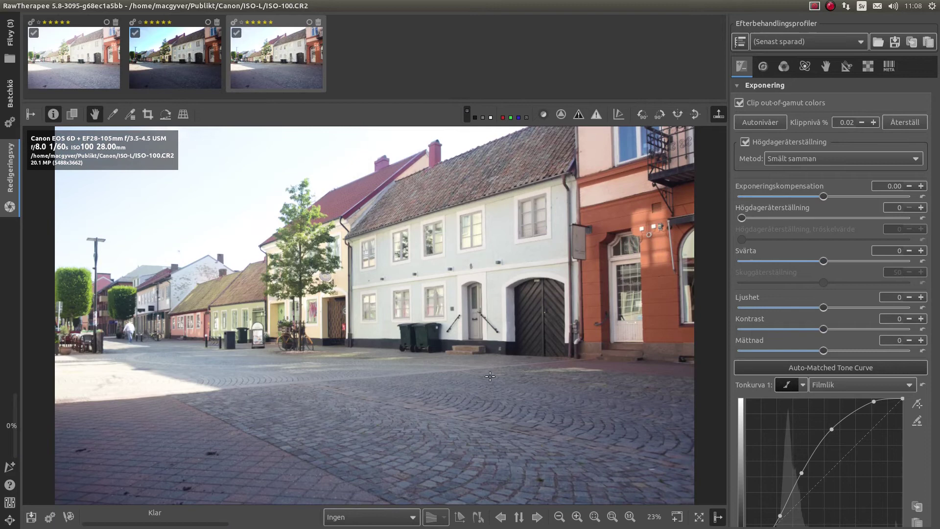
Bring Tonkurva 1 into view and compare the ISO-50 curve, then return to ISO-100.CR2
scroll(937, 177, down, 5)
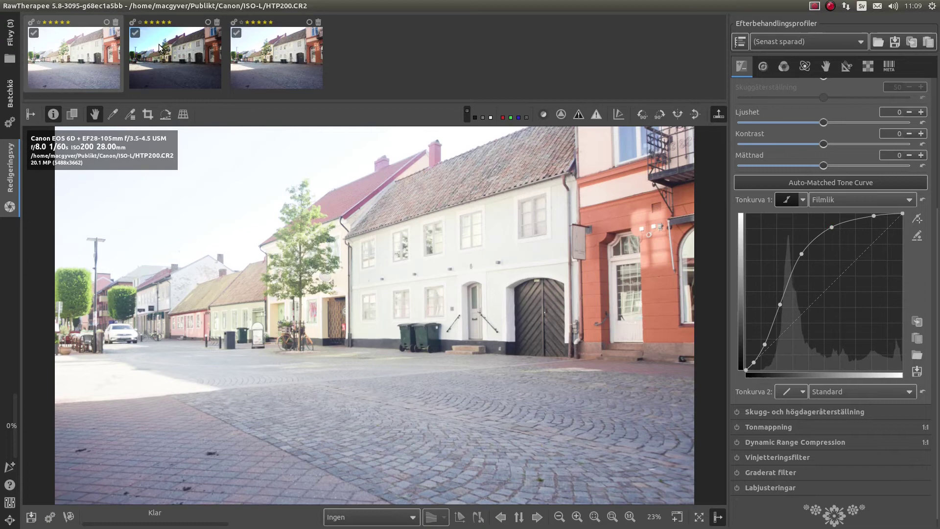
click(166, 58)
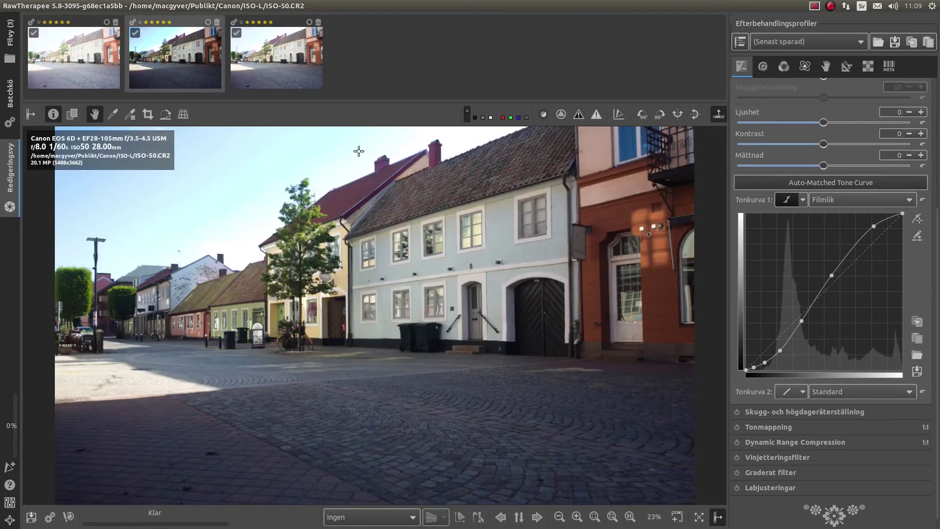
click(296, 68)
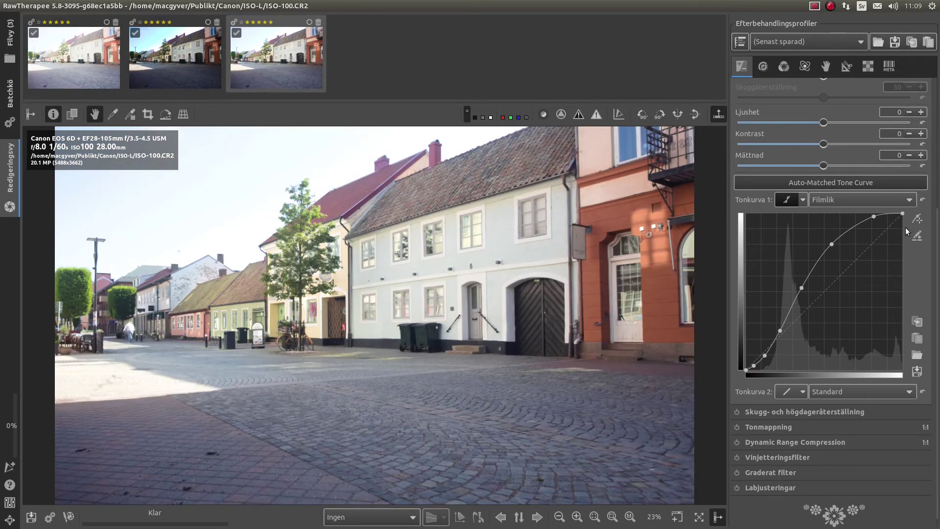
Reset Tonkurva 1 to a straight line on the ISO-100, ISO-50 and HTP200 raws
click(923, 199)
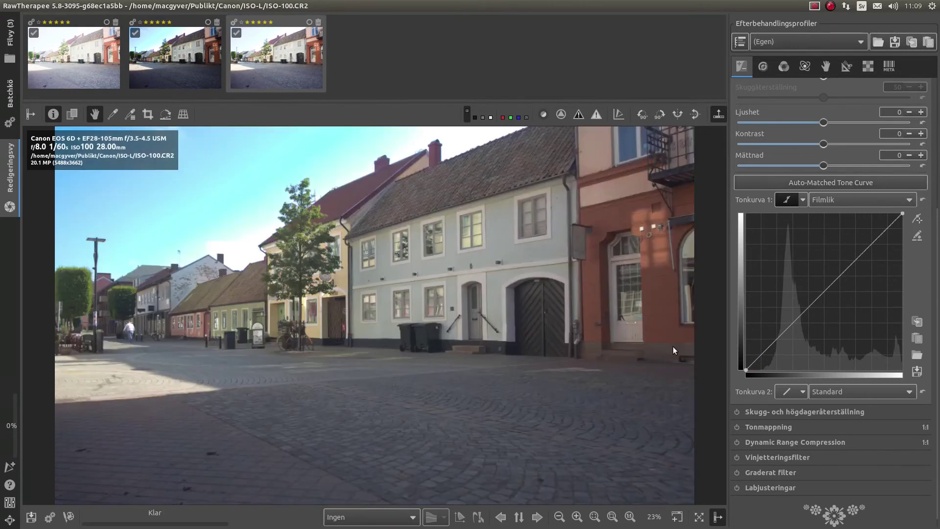
click(190, 66)
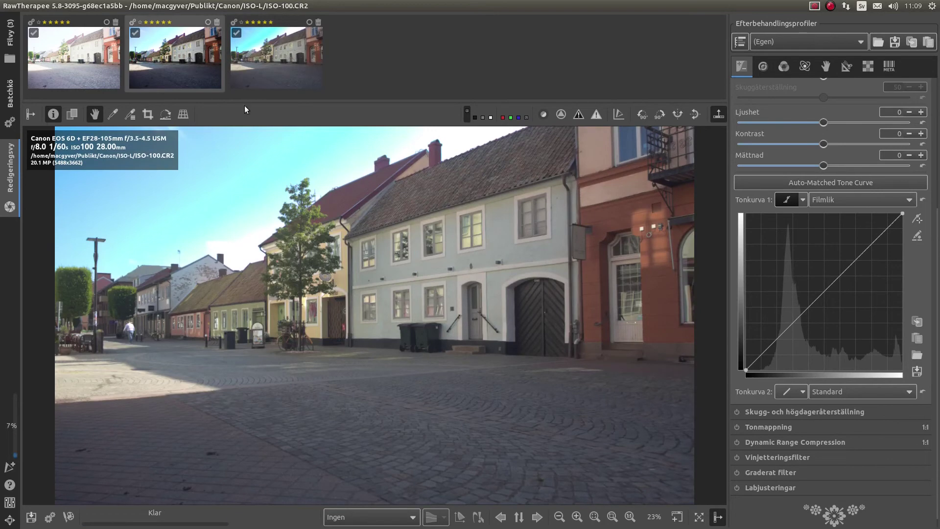
click(924, 201)
click(70, 60)
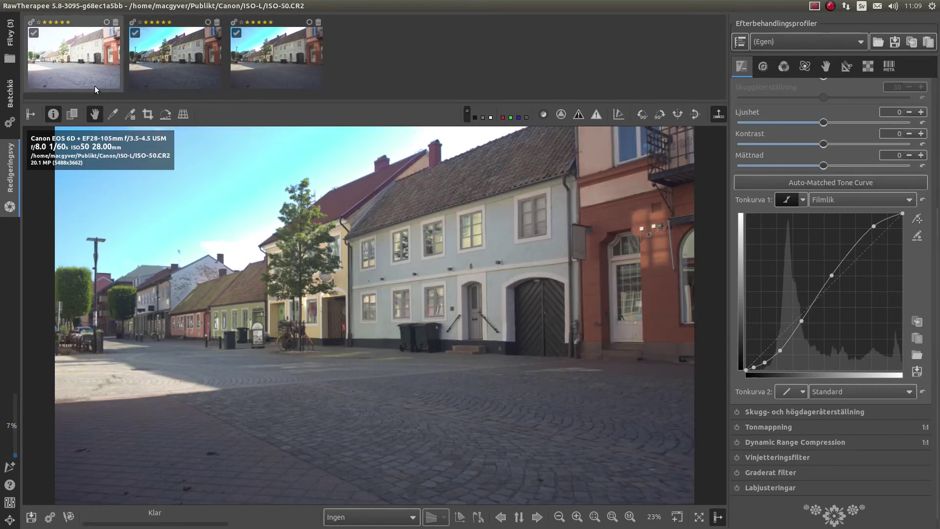
click(924, 200)
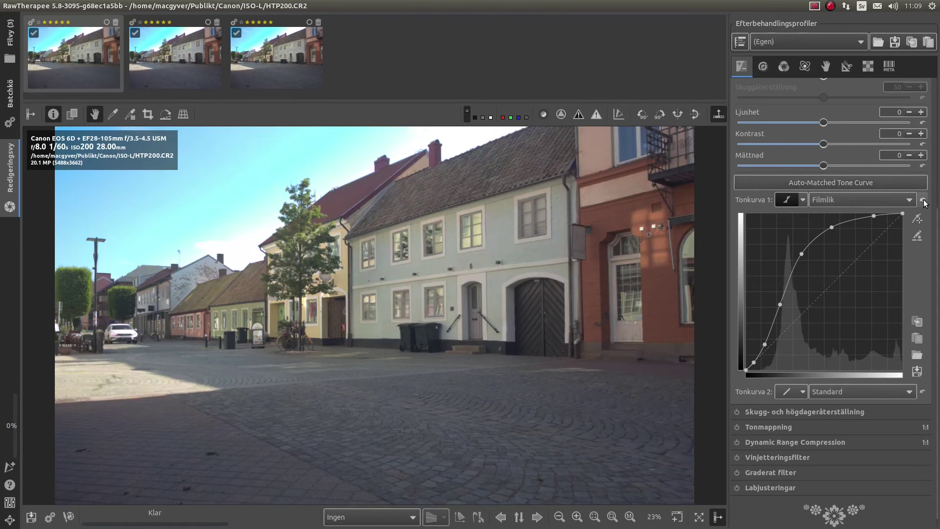
click(924, 200)
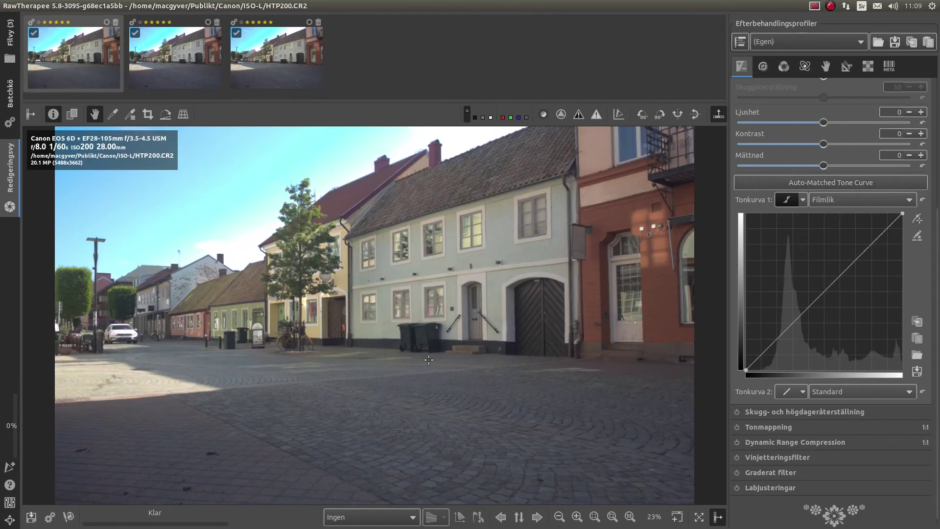
Compare the reset ISO-50, ISO-100 and HTP200 raws, ending on HTP200.CR2
click(140, 49)
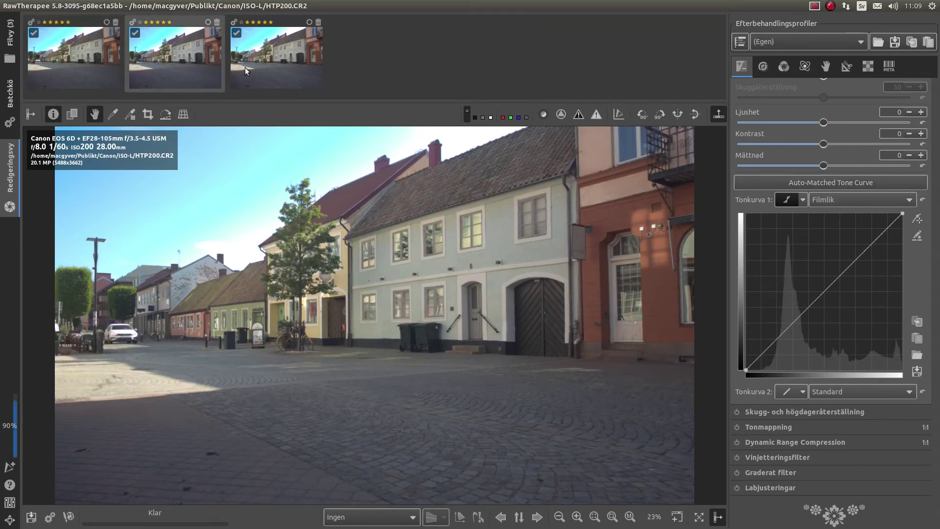
click(260, 63)
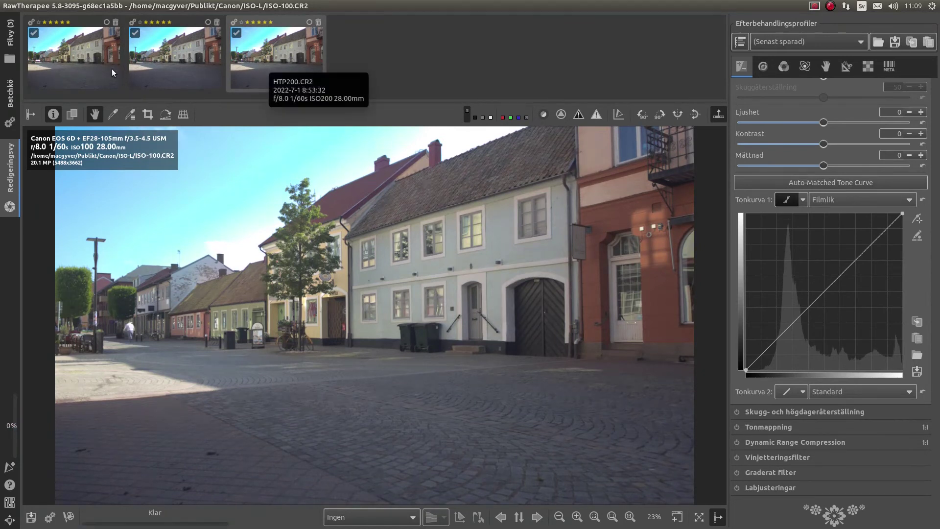
click(94, 66)
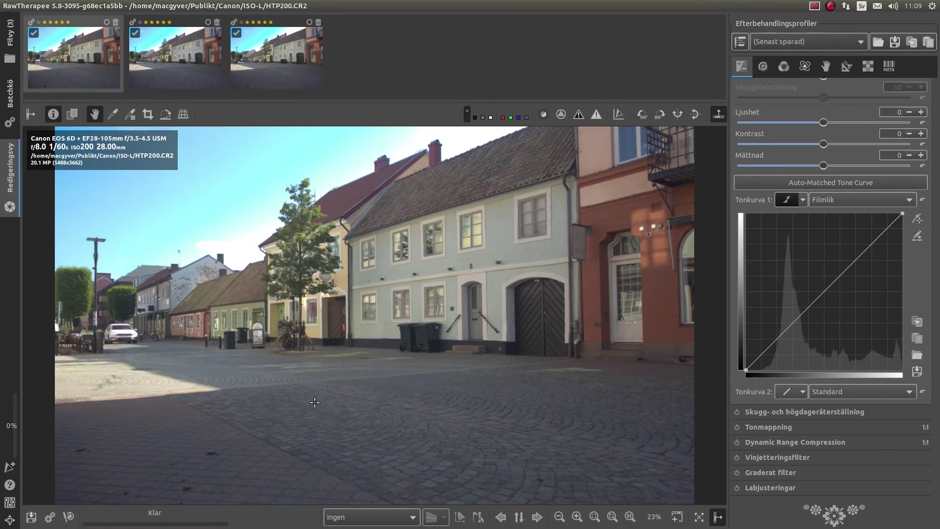
Apply an Auto-Matched Tone Curve to ISO-50.CR2 from the Exponering panel
click(162, 63)
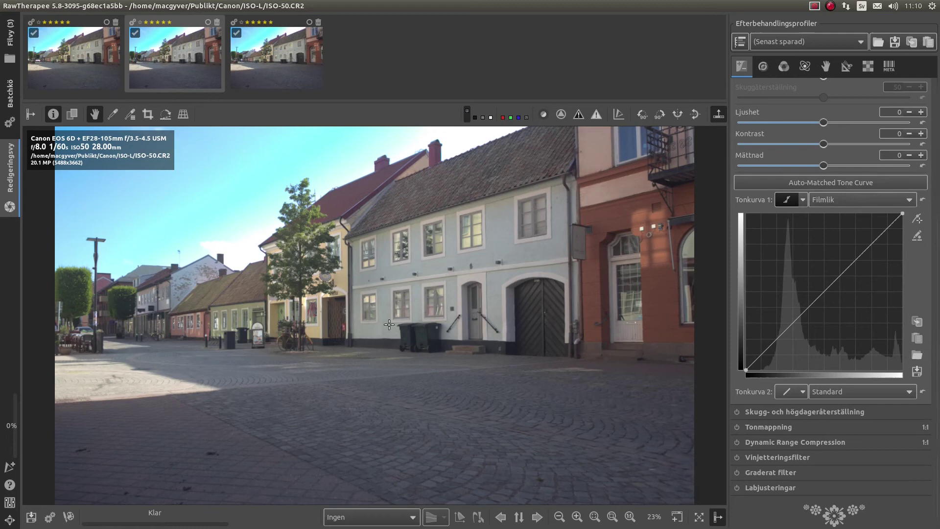
mouse_move(936, 233)
mouse_down()
mouse_move(938, 117)
mouse_move(938, 236)
mouse_up()
click(832, 175)
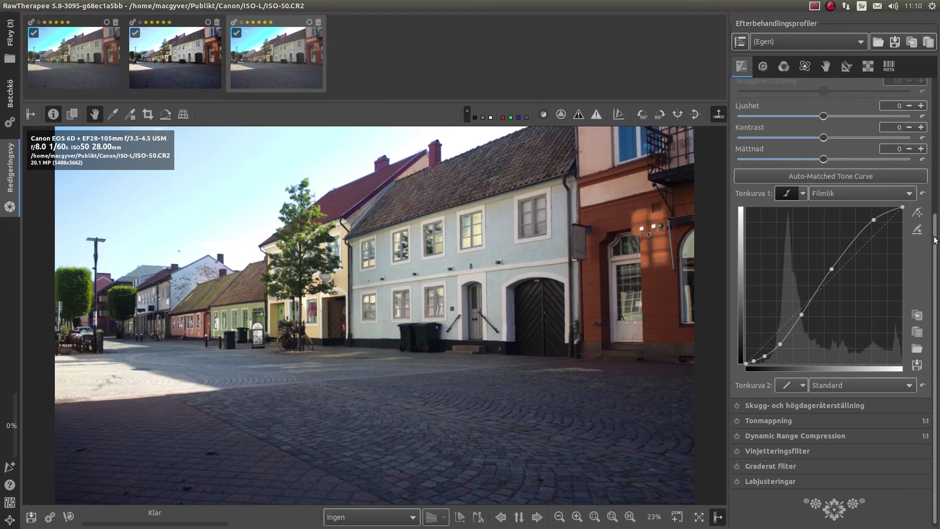
Set the Exponeringskompensation slider for ISO-50.CR2 to 0.03
drag(936, 240, 938, 168)
scroll(938, 168, up, 3)
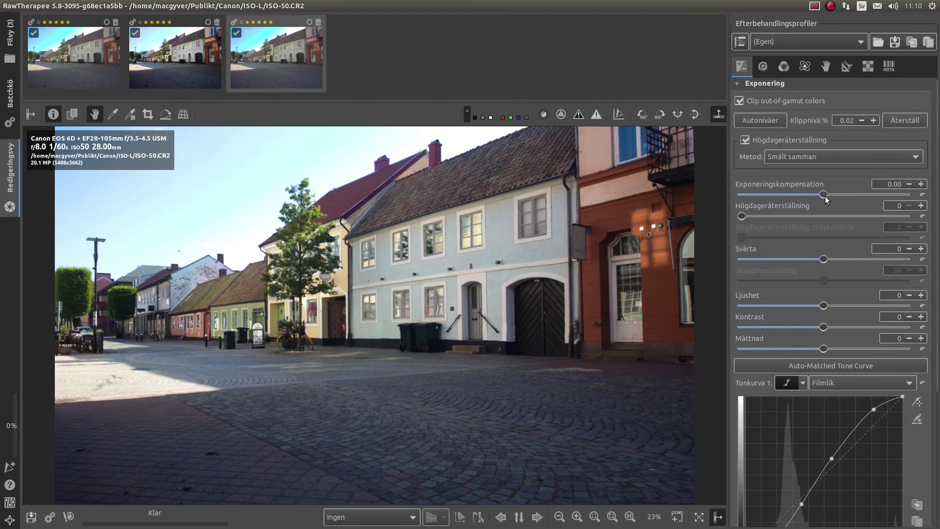
mouse_move(825, 194)
mouse_down()
mouse_move(763, 200)
mouse_move(827, 200)
mouse_up()
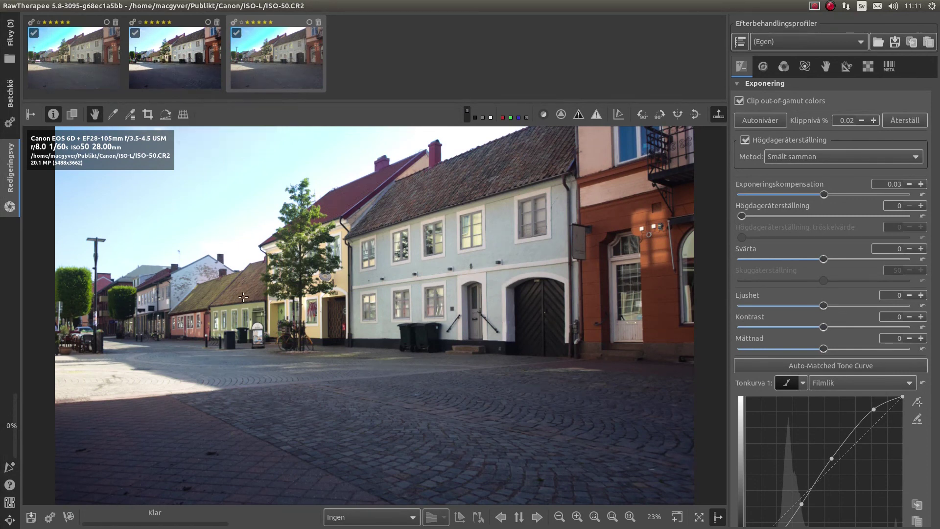
click(62, 83)
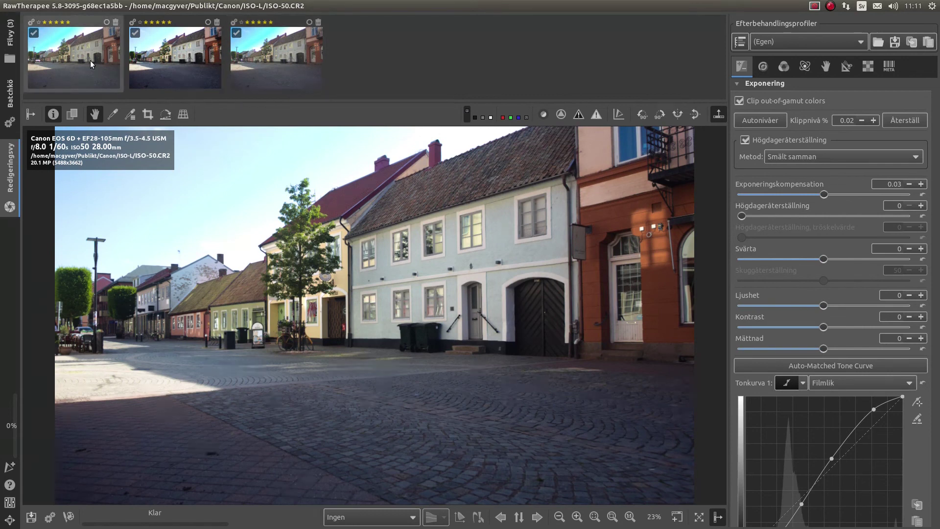